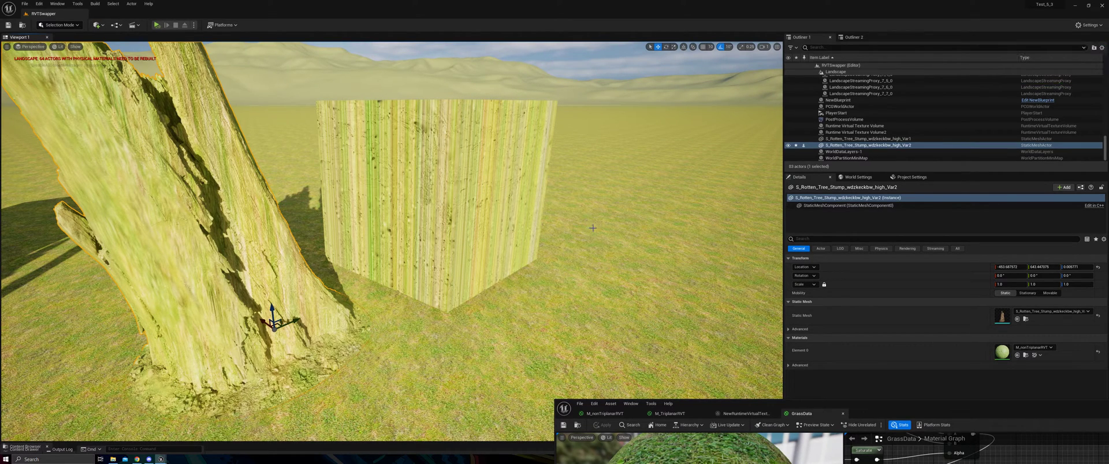
Open the M_nonTriplanarRVT material graph and examine its Runtime Virtual Texture Sample node.
right_click_drag(570, 227, 553, 227)
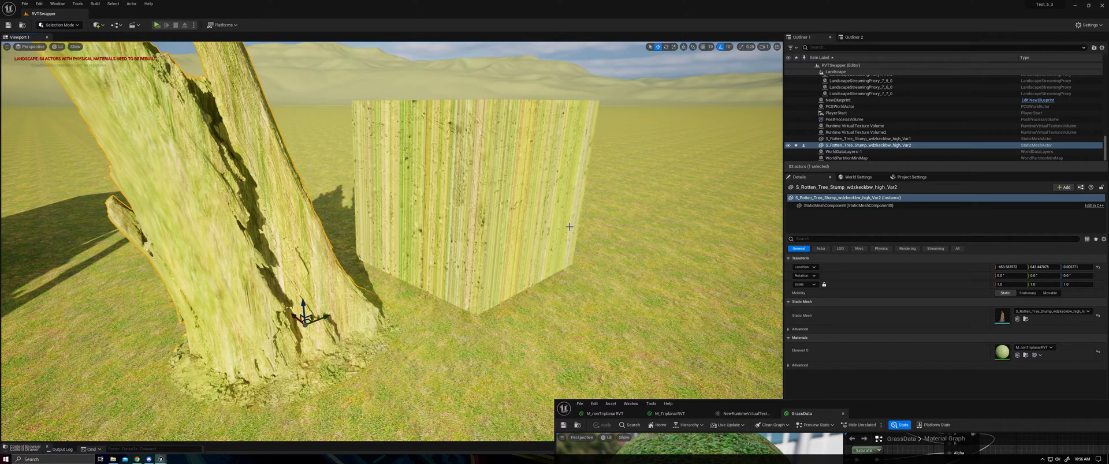
left_click(619, 415)
left_click_drag(705, 403, 618, 107)
left_click(861, 272)
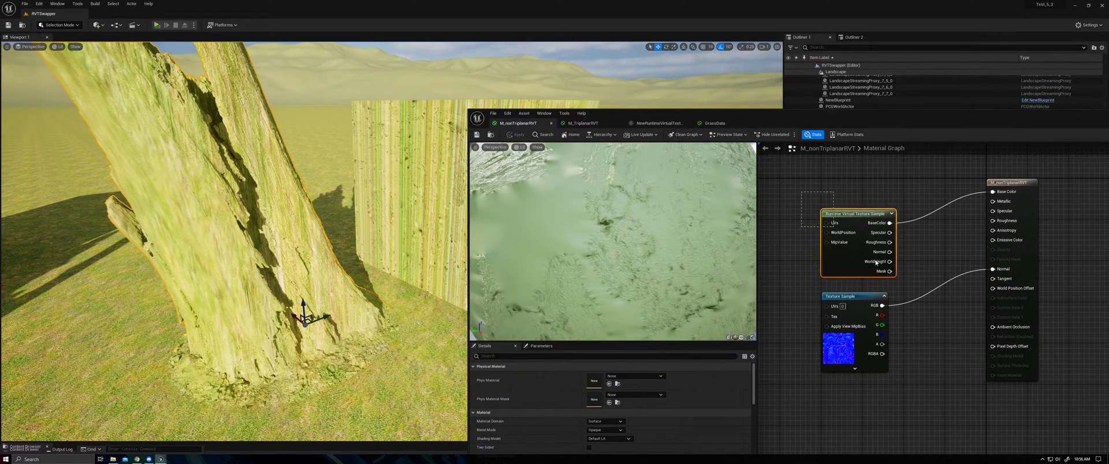
left_click_drag(864, 212, 864, 217)
left_click_drag(797, 121, 877, 359)
Inspect how the non-triplanar virtual texture projects onto the leaning tree stump and the neighbouring cube.
right_click_drag(442, 264, 484, 275)
key("w")
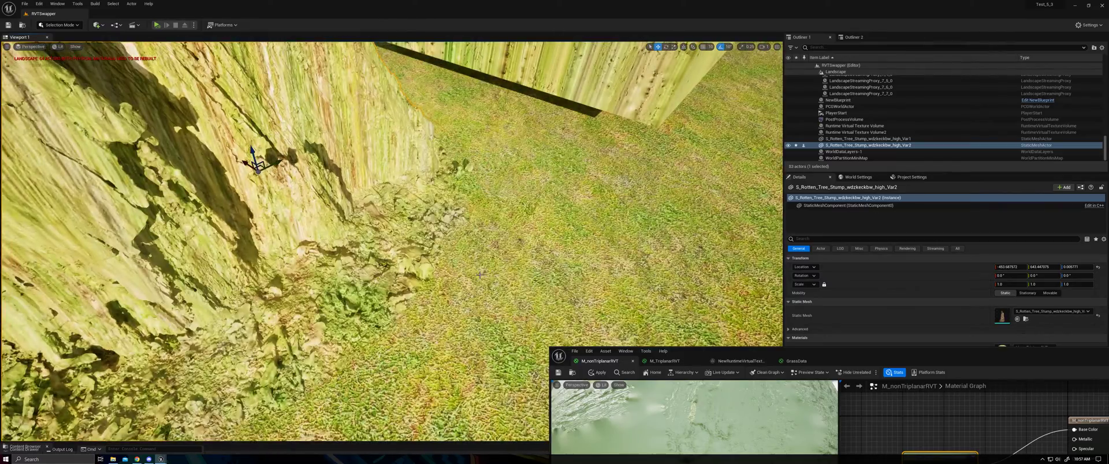
right_click_drag(357, 223, 460, 201)
key("s")
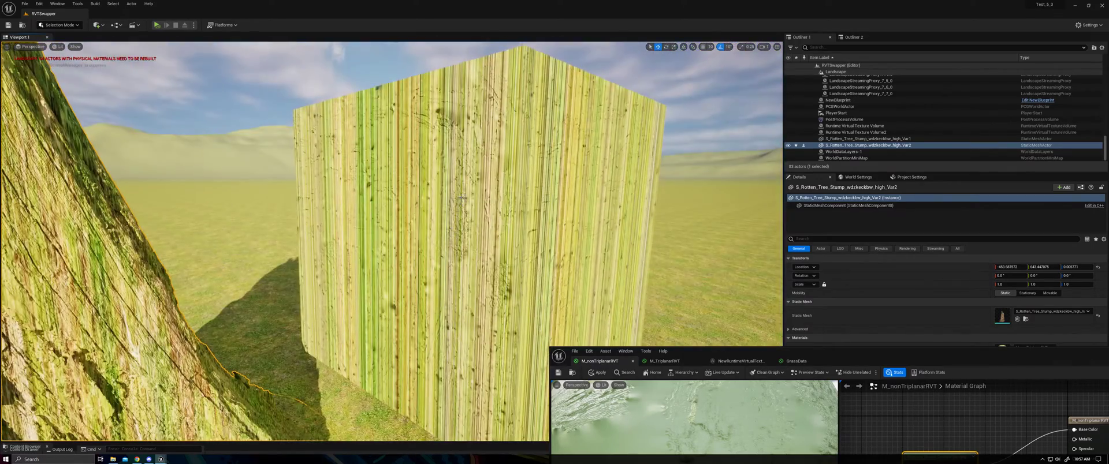
key("s")
right_click_drag(443, 228, 454, 235)
key("w")
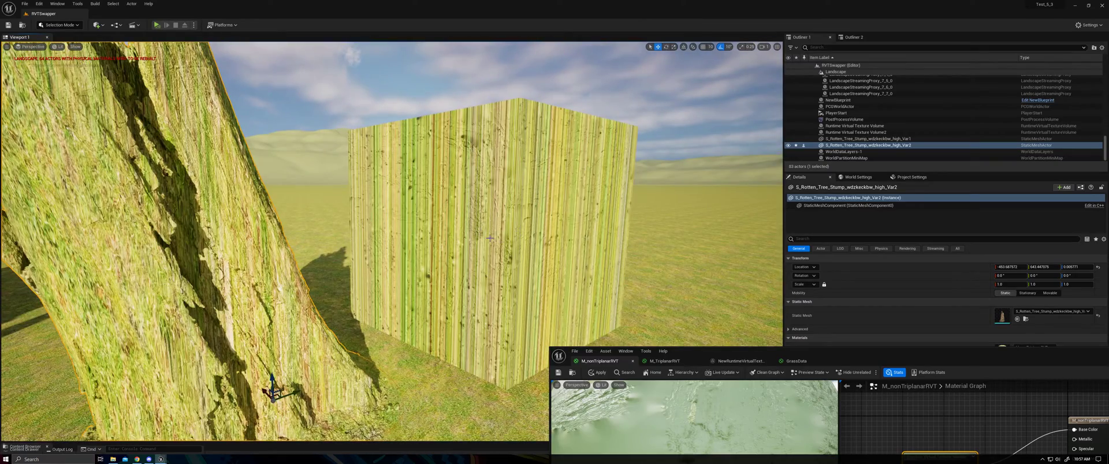
middle_click_drag(490, 238, 487, 242)
key("s")
right_click_drag(344, 345, 348, 319)
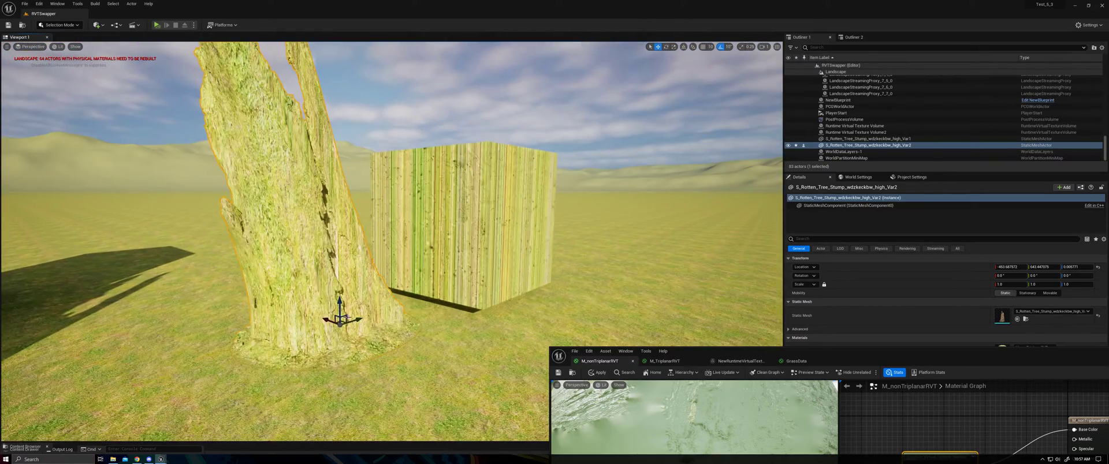
Lower the non-triplanar tree stump into the landscape and check its surface up close.
left_click_drag(340, 299, 340, 386)
key("w")
right_click_drag(340, 386, 488, 366)
key("a")
key("s")
key("d")
key("s")
key("a")
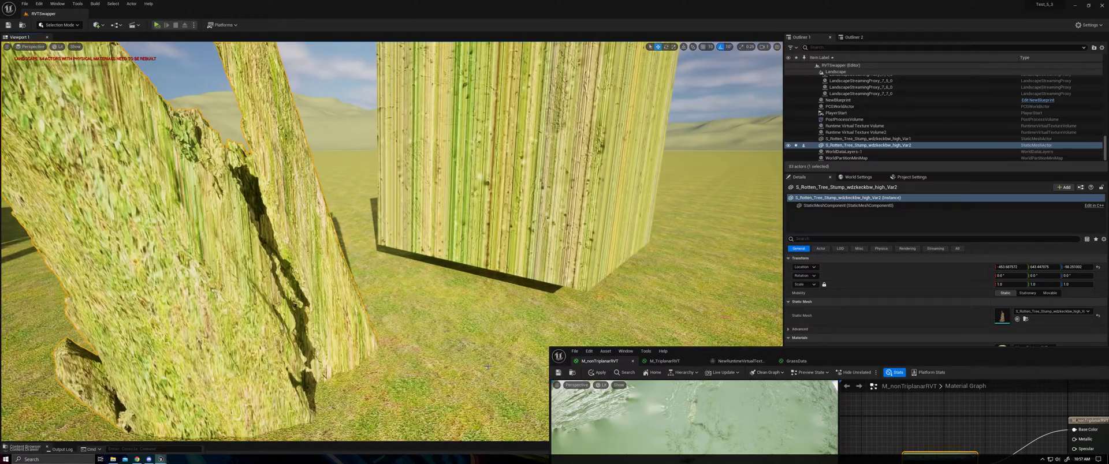
Select the cube with the evenly projected grass texture and lower it toward the ground.
left_click_drag(724, 352, 787, 309)
key("s")
right_click_drag(517, 318, 543, 306)
key("d")
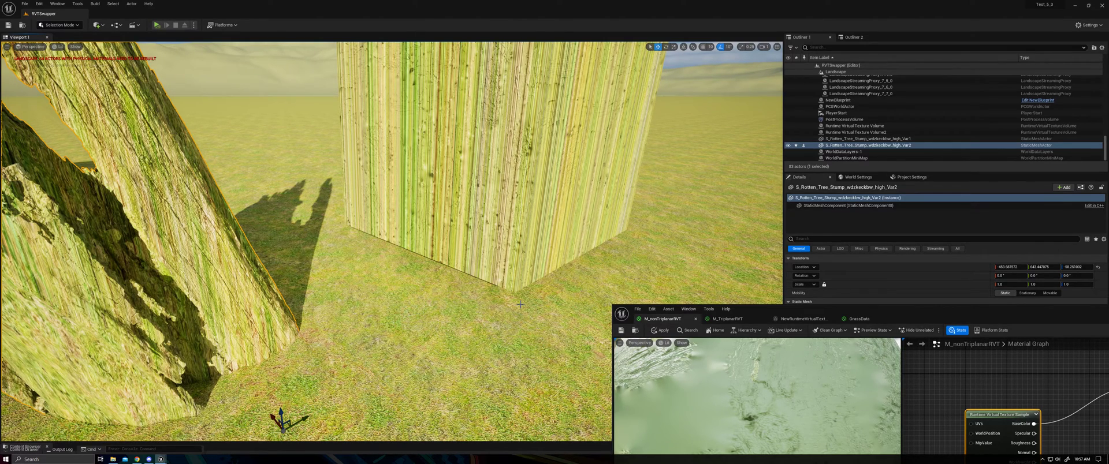
right_click_drag(506, 317, 507, 317)
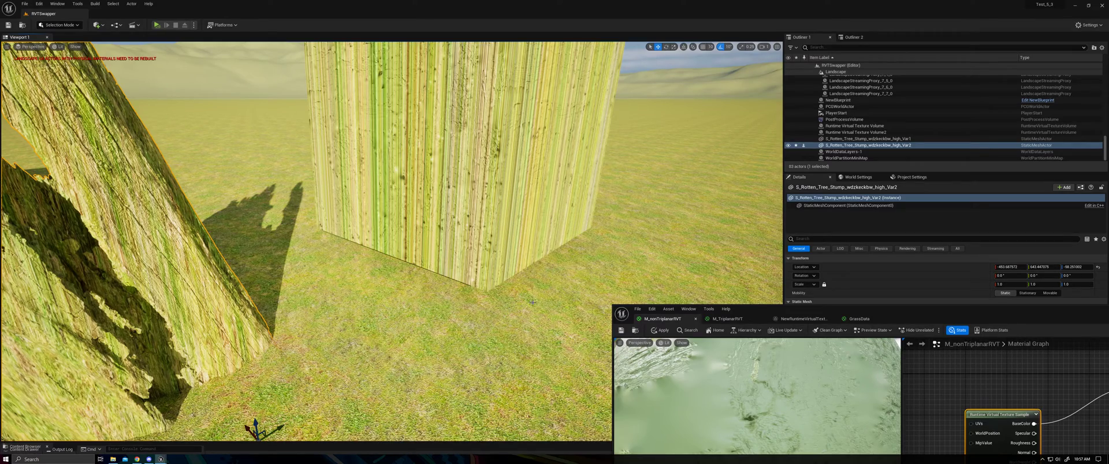
right_click_drag(542, 298, 569, 256)
left_click(557, 259)
left_click(495, 212)
right_click_drag(496, 213, 455, 253)
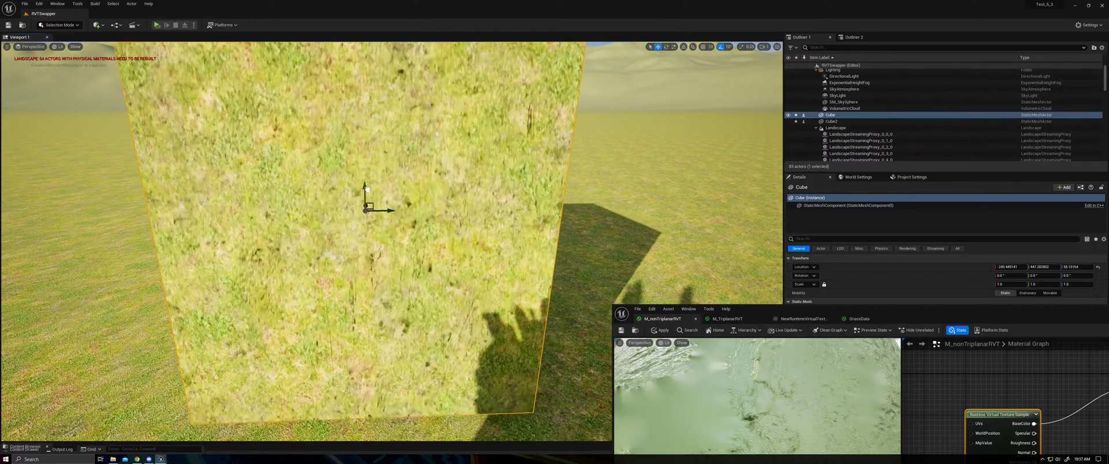
left_click_drag(367, 179, 373, 208)
left_click_drag(440, 286, 780, 274)
right_click_drag(447, 288, 346, 283)
Select the triplanar tree stump S_Rotten_Tree_Stump_wdzkeckbw_high_Var1 and examine its grass projection from several sides.
left_click(318, 321)
left_click_drag(318, 321, 525, 304, "alt")
scroll(318, 320, "down", 5)
left_click_drag(392, 380, 462, 379, "alt")
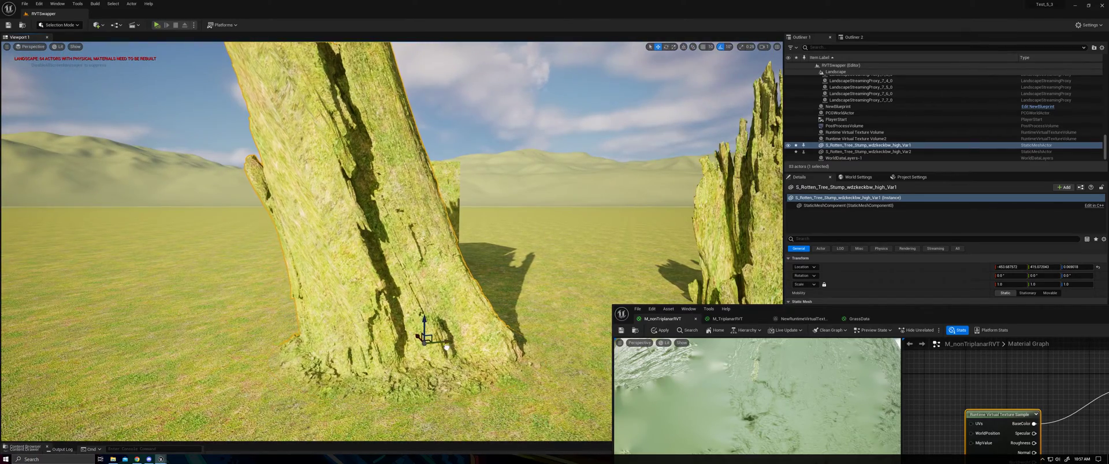
left_click_drag(465, 340, 488, 379, "alt")
left_click_drag(427, 312, 492, 307, "alt")
left_click_drag(413, 294, 444, 276, "alt")
Move the Var2 stump back up to ground level and closer to the Var1 stump.
right_click_drag(433, 273, 290, 271)
left_click(286, 269)
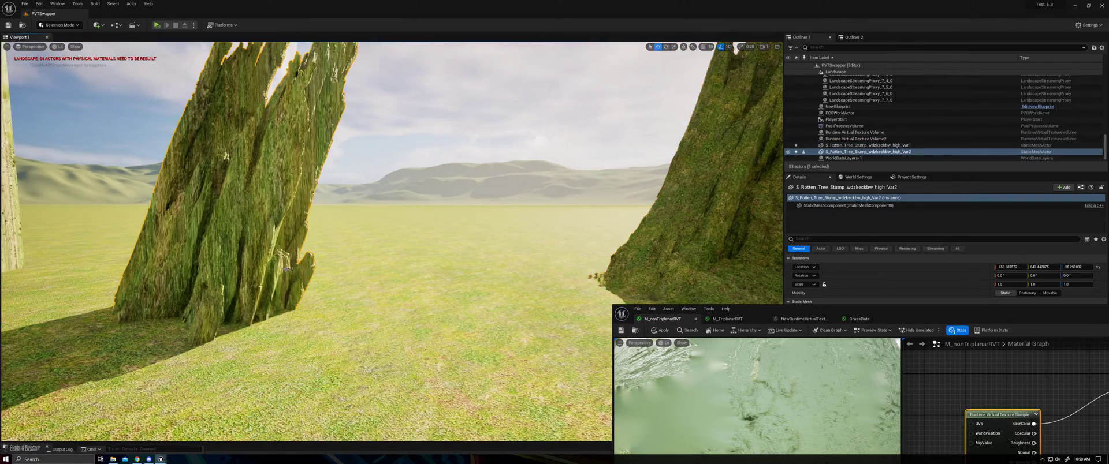
scroll(274, 309, "down", 4)
left_click_drag(229, 357, 222, 272)
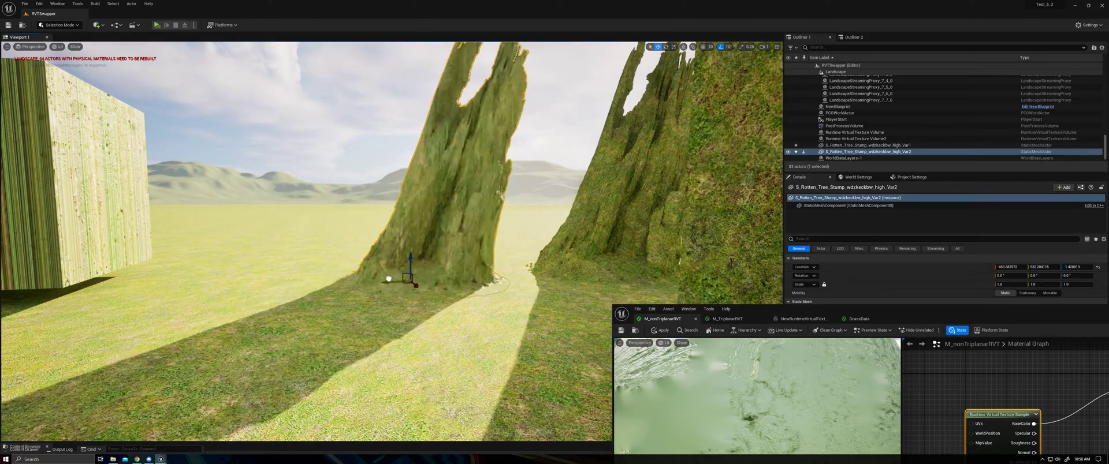
Select both tree stumps and reposition them together on the landscape.
right_click_drag(591, 310, 488, 396)
left_click(462, 332)
left_click(295, 320, "shift")
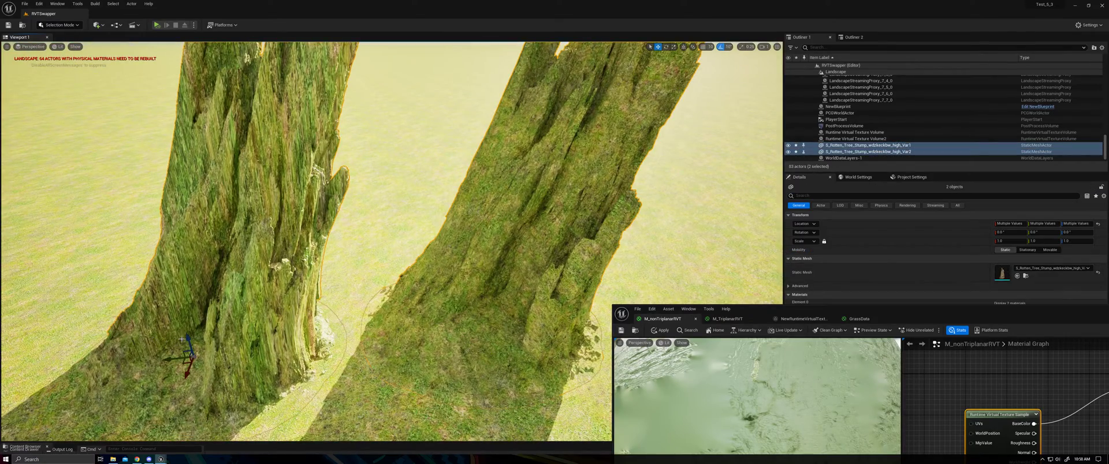
left_click_drag(187, 338, 289, 385)
Compare the grass texturing at the bases of the non-triplanar and triplanar stumps up close.
left_click(237, 248)
right_click_drag(494, 312, 508, 248)
key("w")
key("q")
key("a")
key("d")
left_click(405, 249)
right_click_drag(404, 248, 391, 278)
key("s")
key("w")
key("d")
In the GrassData material, set the grass color Texture Sample to UVEditorColorGrid_VTColor and apply the material.
left_click_drag(777, 310, 739, 234)
left_click(820, 242)
right_click_drag(881, 318, 1049, 327)
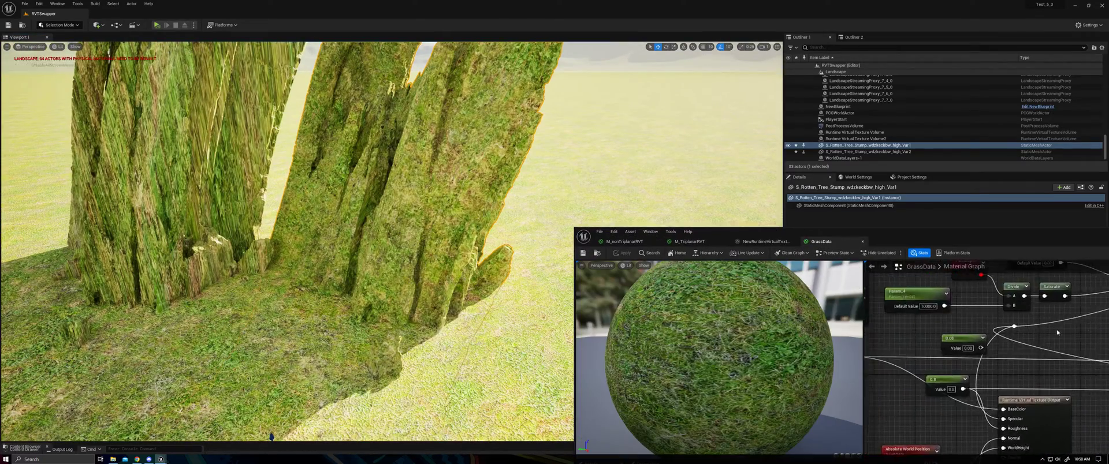
scroll(1047, 328, "down", 3)
left_click(898, 345)
left_click_drag(899, 232, 898, 90)
left_click(759, 405)
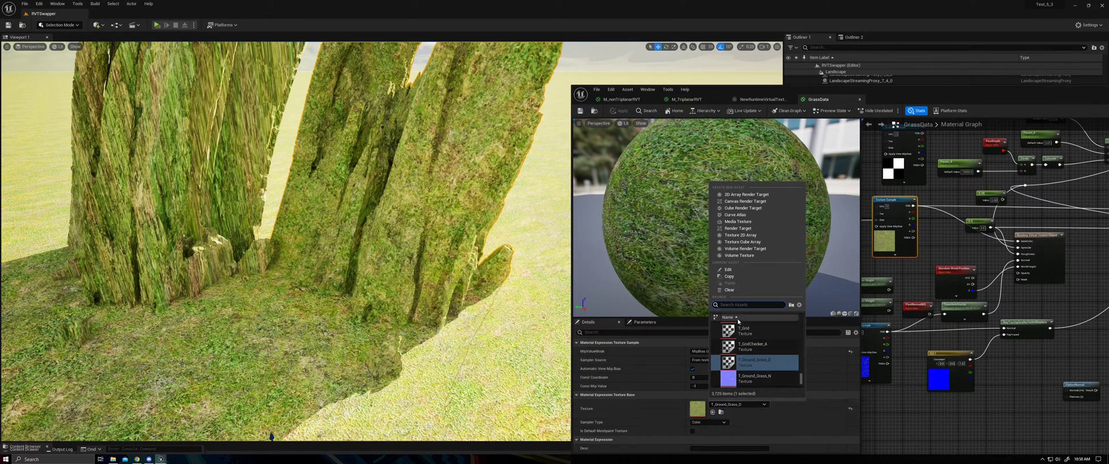
type("grid uv v")
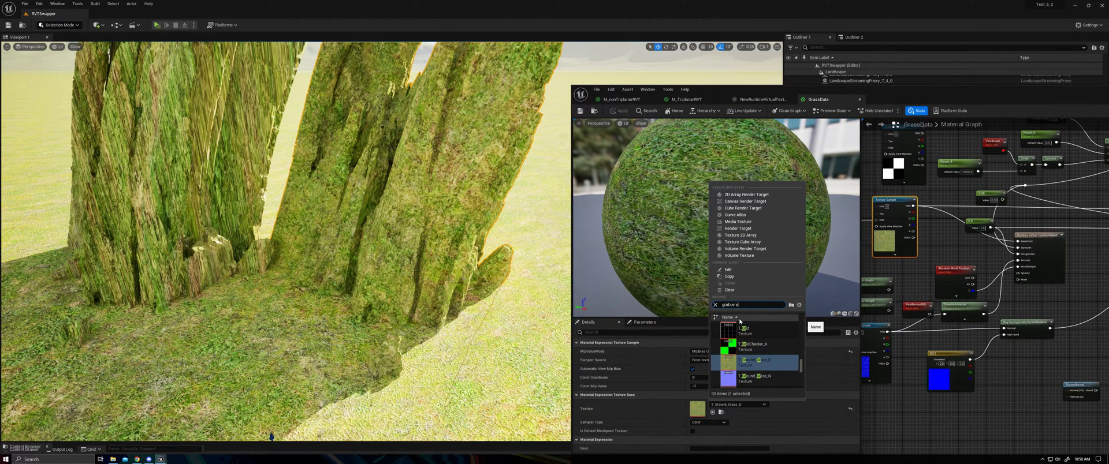
scroll(769, 339, "down", 5)
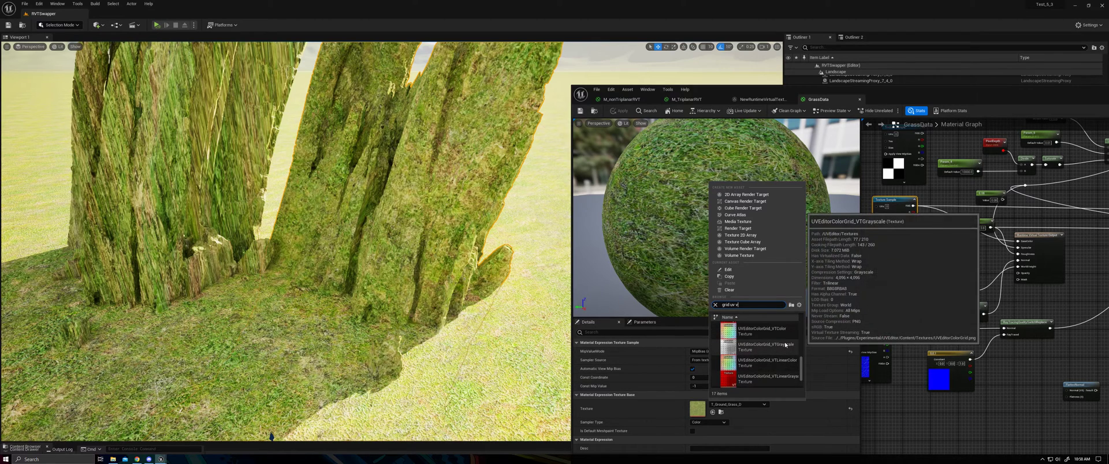
left_click(762, 330)
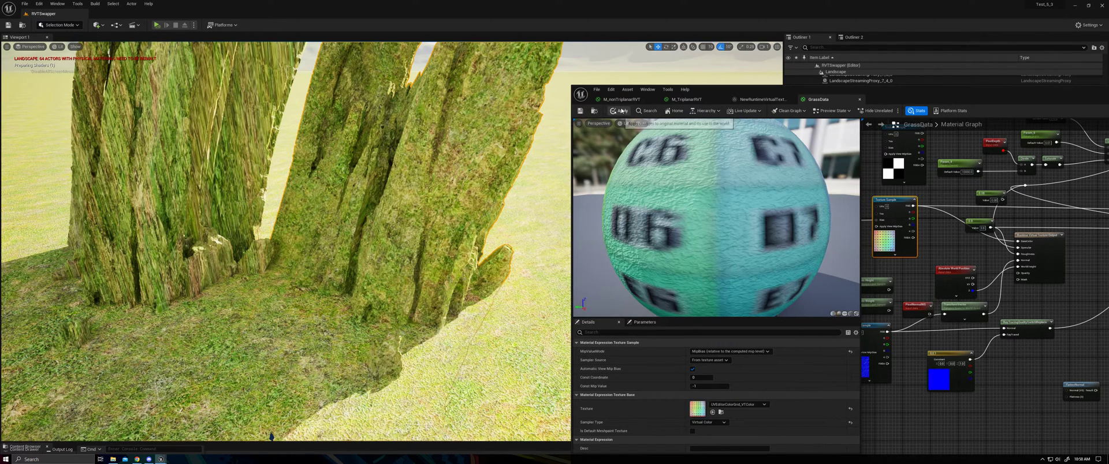
left_click(622, 111)
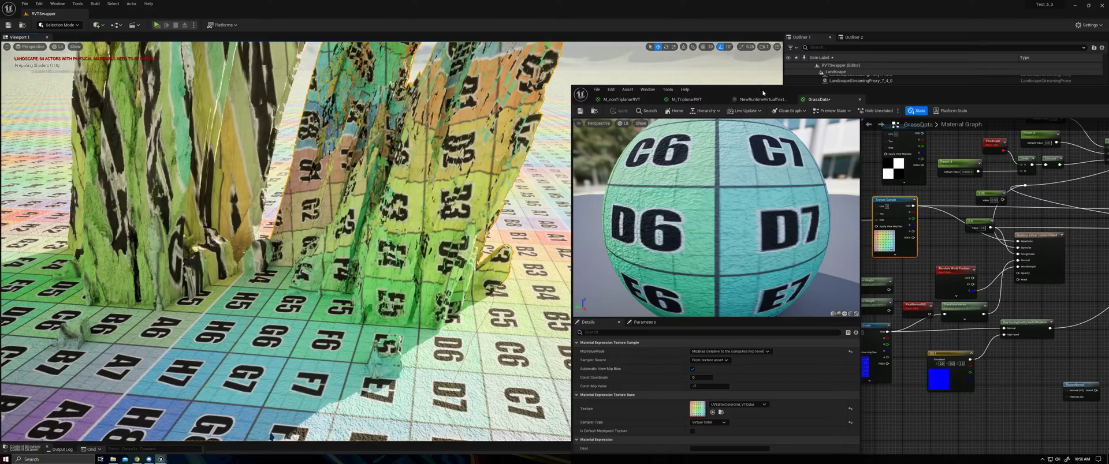
Compare the grid projection on the triplanar cube with the one on the non-triplanar cube.
left_click_drag(833, 93, 925, 159)
left_click_drag(444, 248, 566, 238, "alt")
scroll(455, 241, "down", 3)
right_click_drag(456, 241, 369, 241)
key("w")
mouse_move(322, 278)
right_mouse_down()
mouse_move(410, 277)
mouse_move(304, 277)
right_mouse_up()
left_click(291, 277)
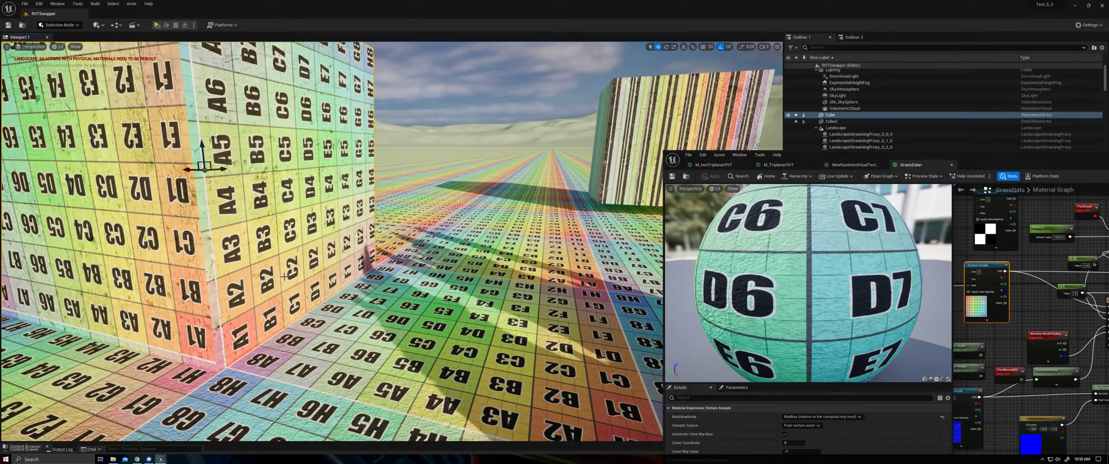
scroll(370, 264, "down", 4)
right_click_drag(373, 269, 485, 312)
Focus on the triplanar stump and examine how the grid cells line up where its base meets the ground.
left_click(382, 254)
left_click_drag(381, 254, 470, 242, "alt")
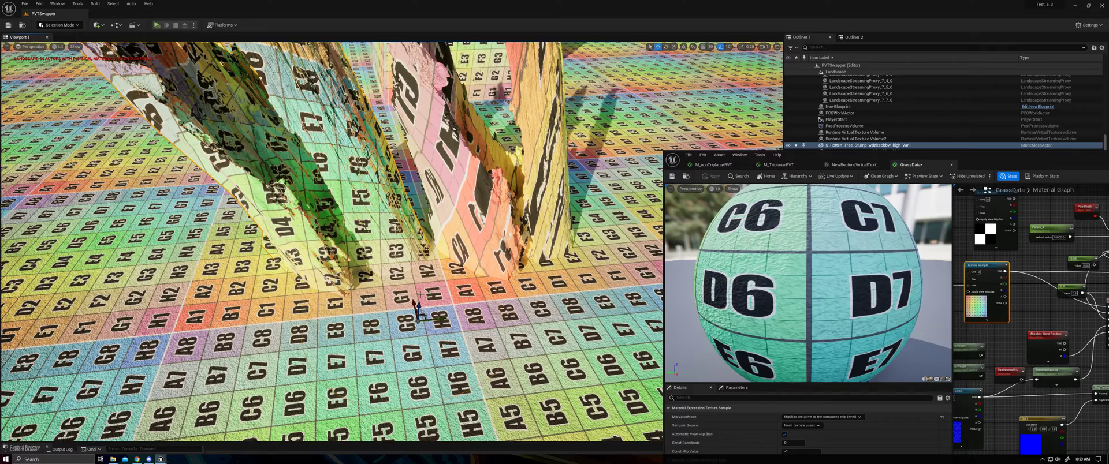
right_click_drag(405, 276, 414, 333)
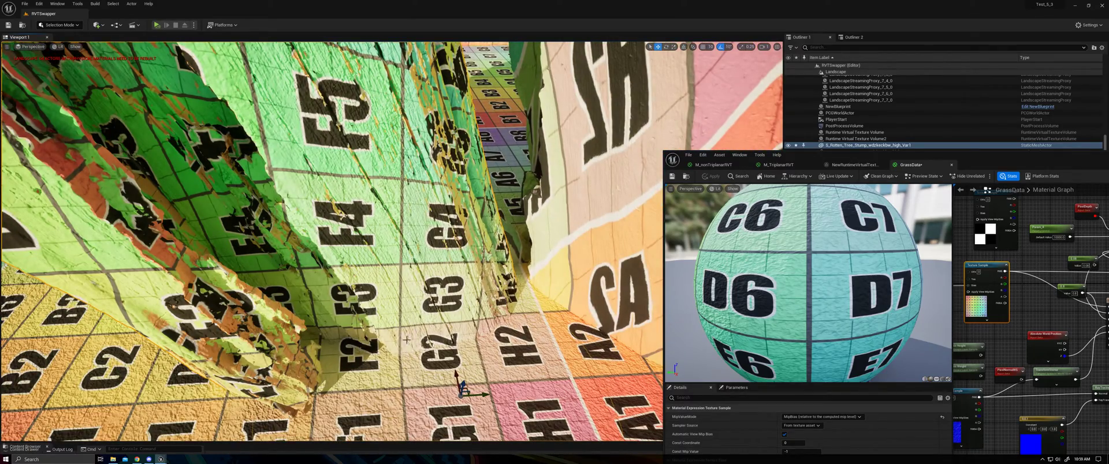
left_click_drag(409, 329, 407, 358)
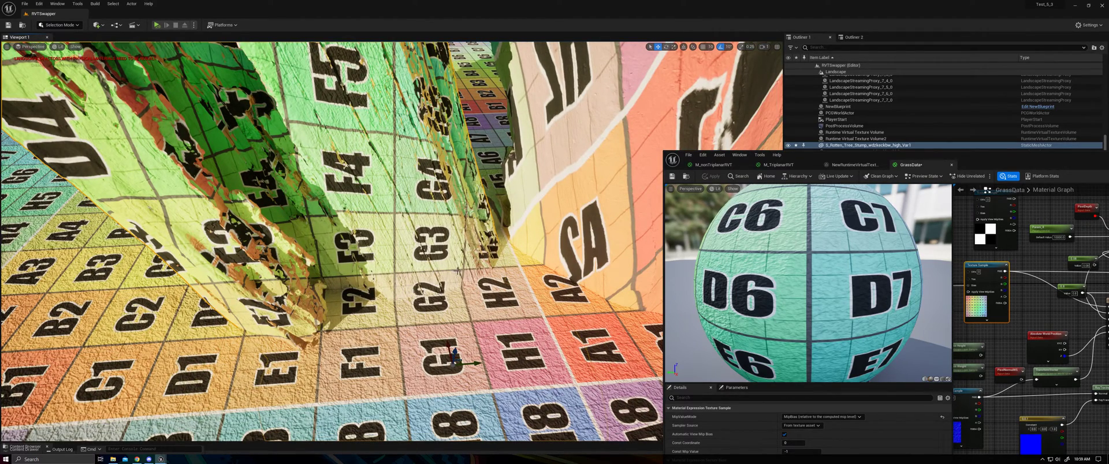
left_click_drag(397, 280, 458, 331)
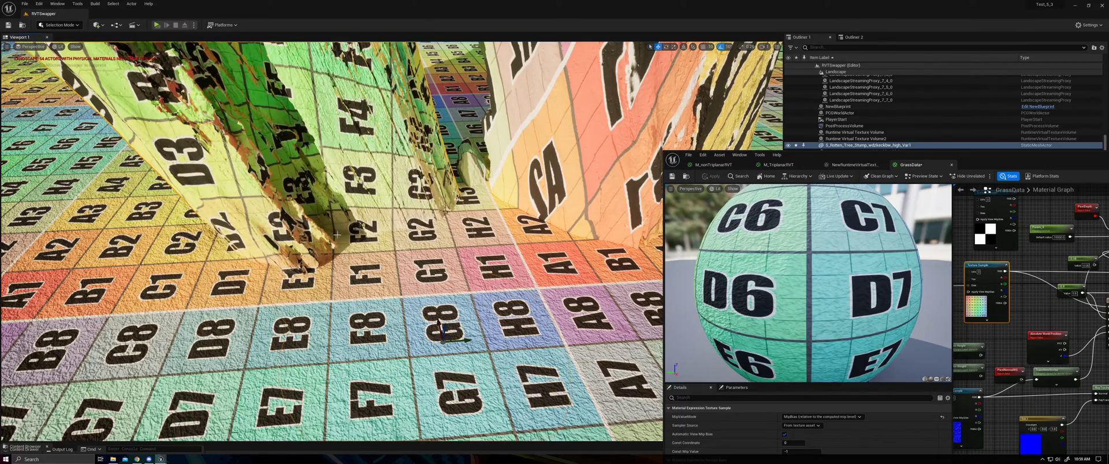
left_click_drag(404, 199, 364, 200, "alt")
key("w")
right_click_drag(358, 235, 338, 217)
key("s")
key("w")
Orbit around both stumps and compare their grid projection from above and from the side.
left_click_drag(346, 236, 393, 196, "alt")
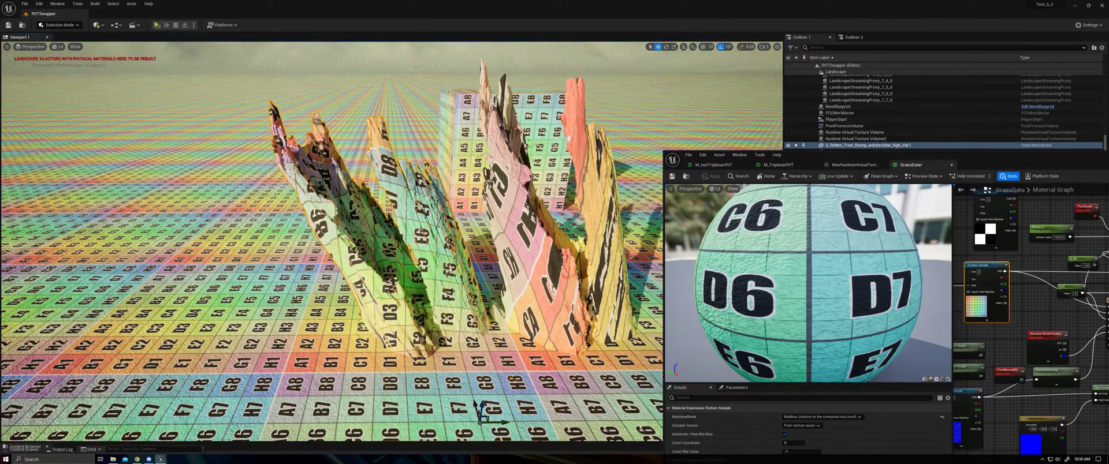
mouse_move(389, 170)
left_mouse_down("alt")
mouse_move(378, 199)
mouse_move(384, 179)
left_mouse_up("alt")
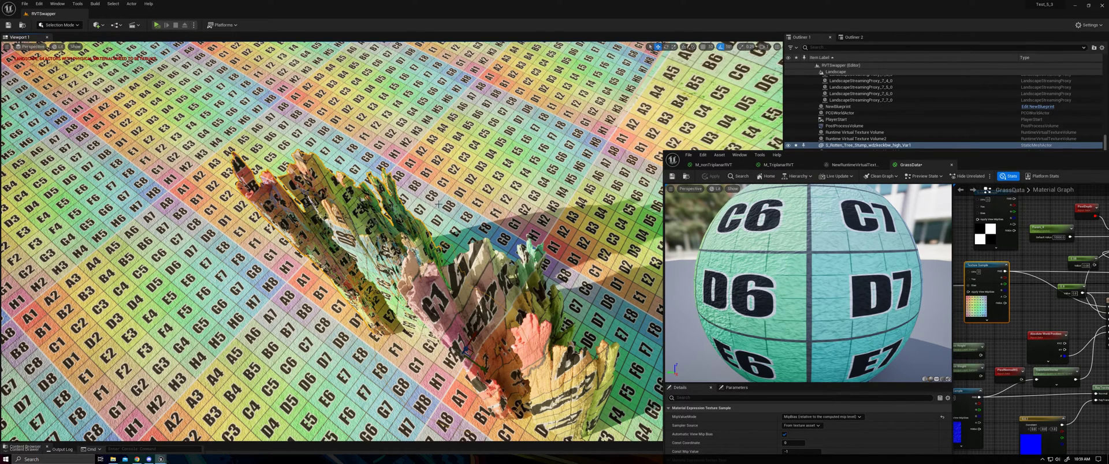
left_click_drag(454, 209, 466, 195, "alt")
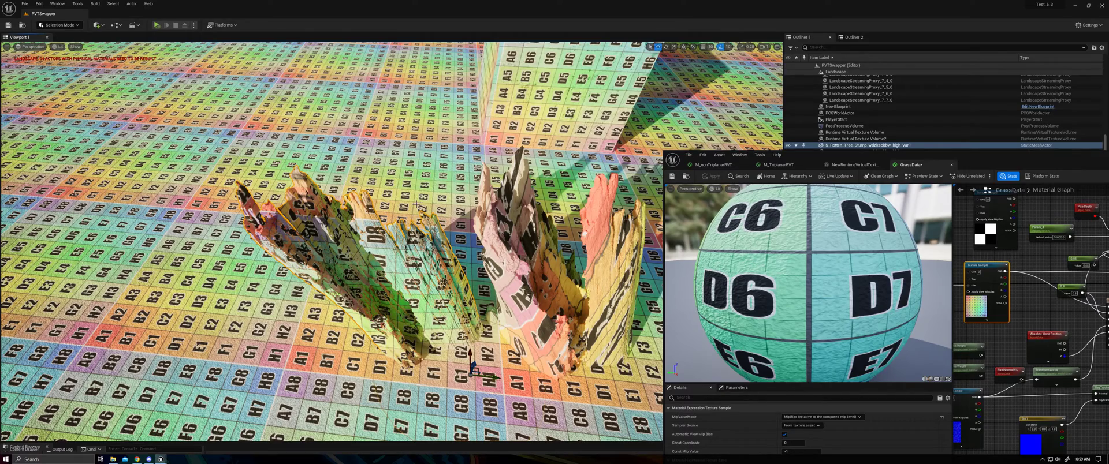
right_click_drag(418, 203, 418, 202)
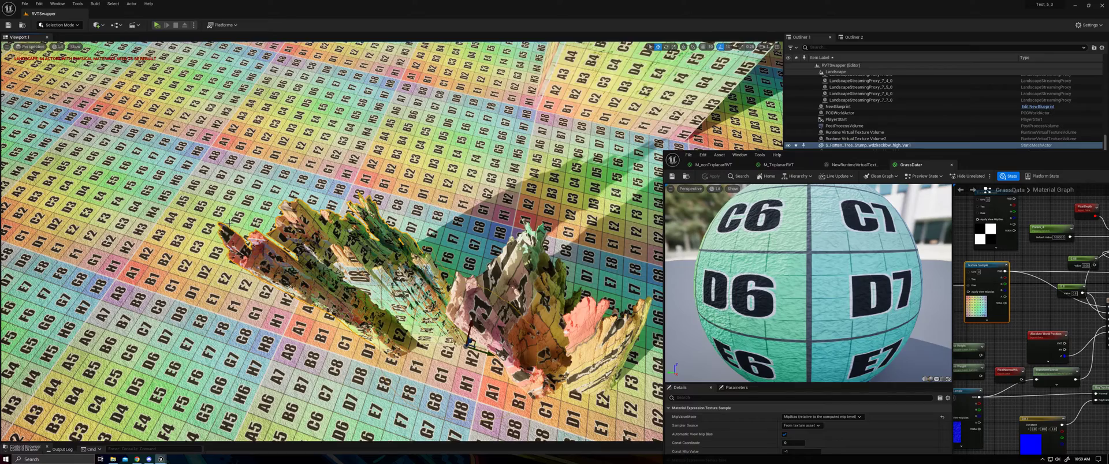
left_click_drag(338, 264, 365, 267, "alt")
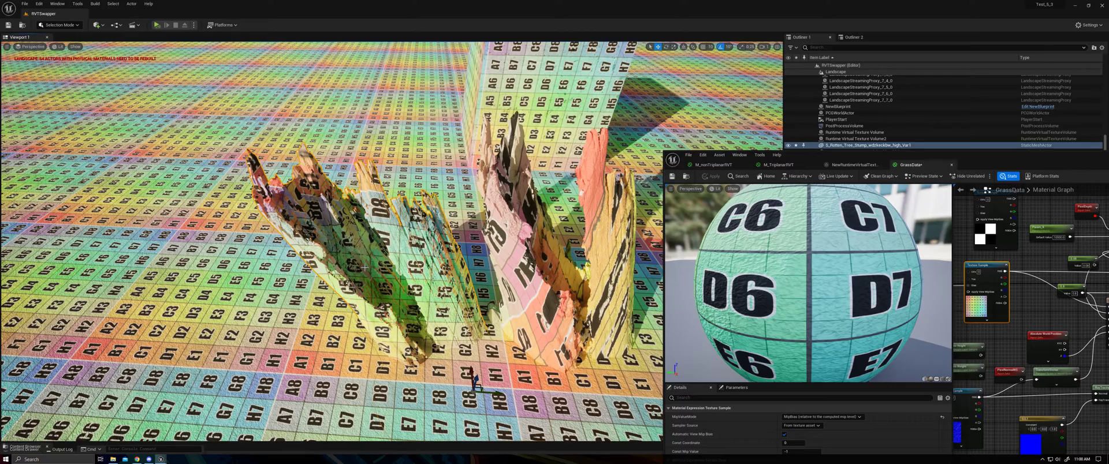
right_click_drag(424, 290, 439, 248)
left_click_drag(439, 248, 453, 247, "alt")
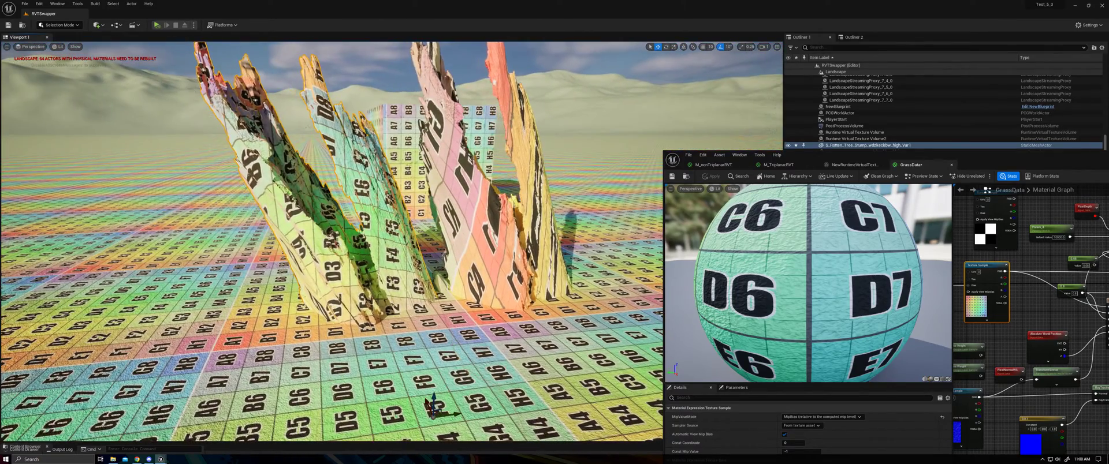
In the M_TriplanarRVT graph, set the default value of the parameter controlling the color blend to 10.
left_click(778, 164)
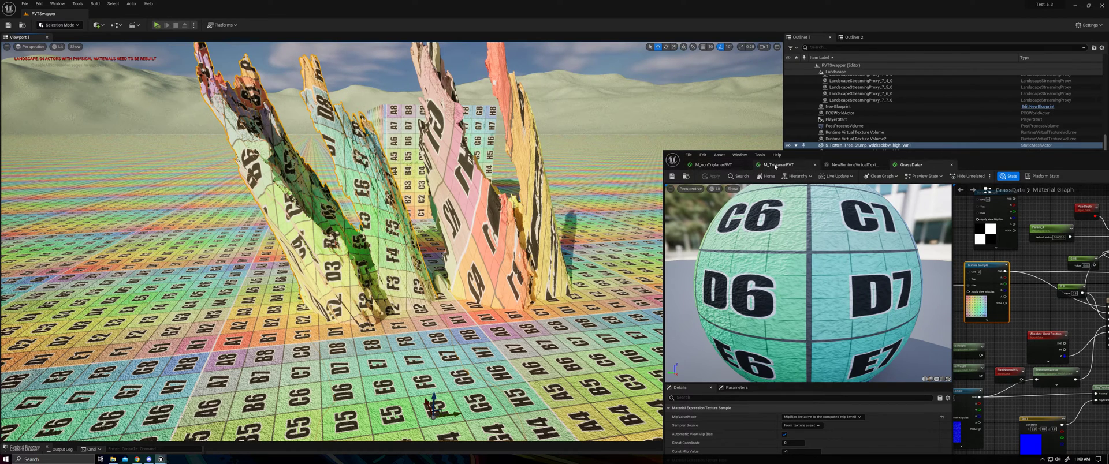
left_click_drag(947, 158, 852, 114)
right_click_drag(1008, 270, 864, 280)
right_click_drag(879, 189, 931, 230)
left_click(928, 236)
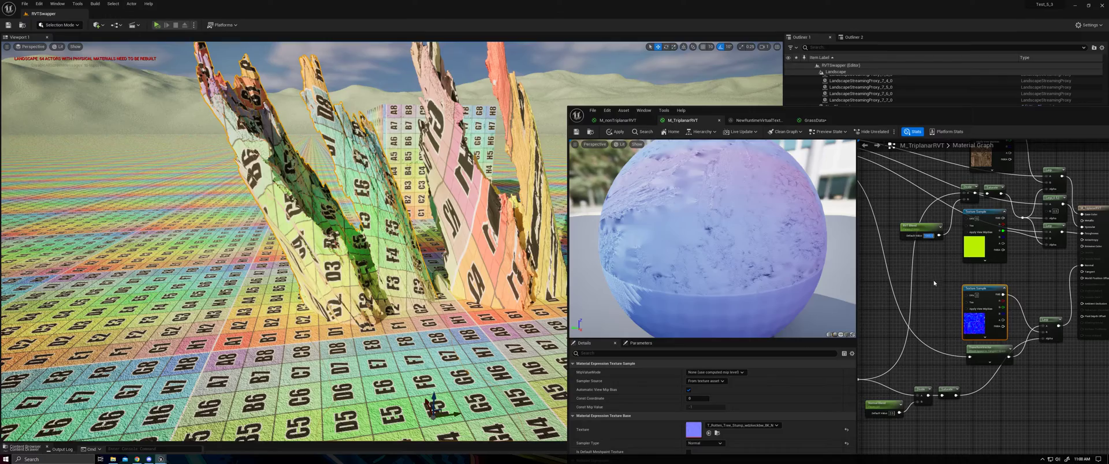
type("10")
left_click(933, 280)
Examine how the bark texture blends into the ground grid at the base of the triplanar stump and cube.
key("w")
right_click_drag(347, 248, 404, 312)
key("a")
key("d")
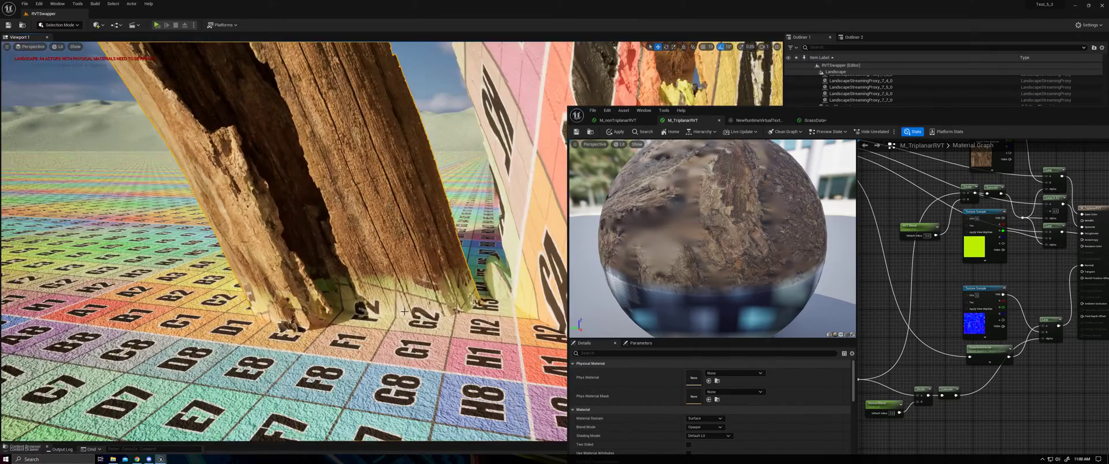
right_click_drag(422, 280, 369, 339)
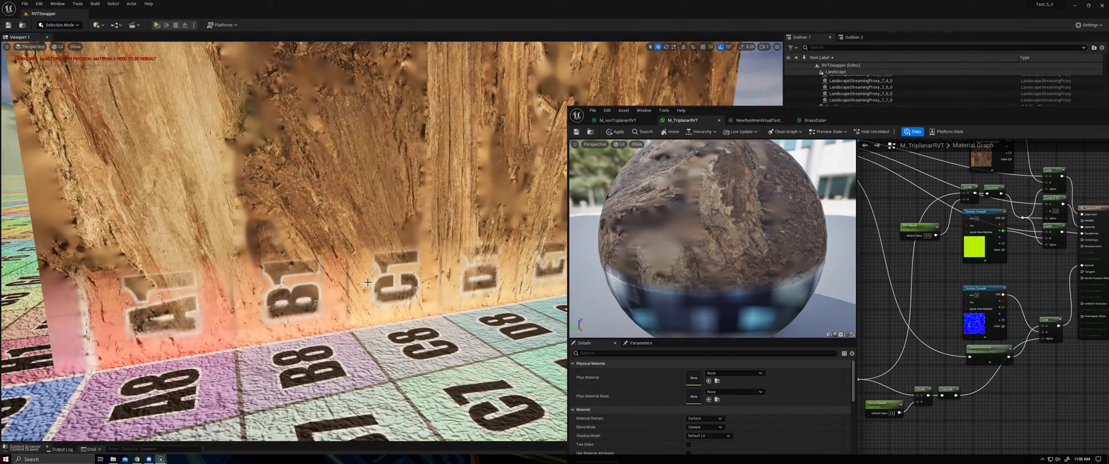
Fly around the stumps and cube to compare how their surfaces blend into the grid landscape.
key("s")
right_click_drag(312, 259, 491, 266)
key("s")
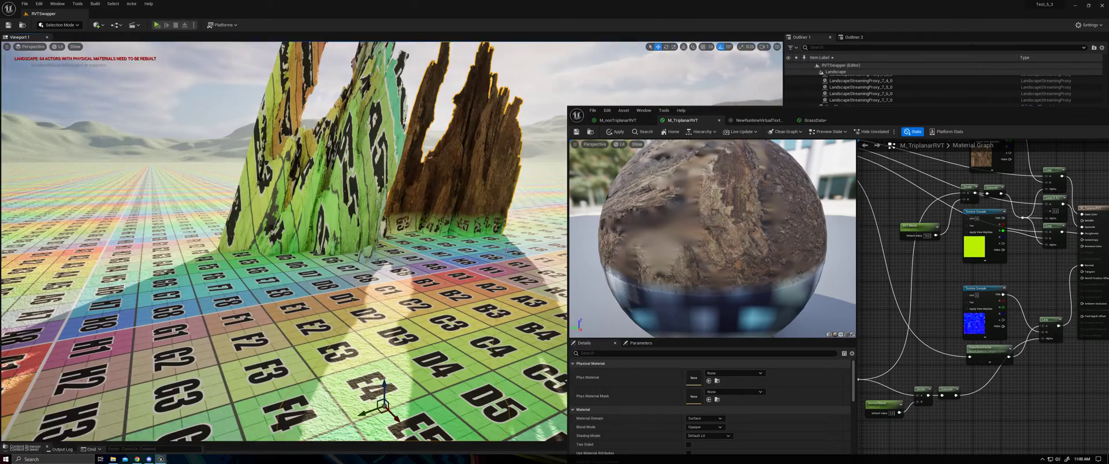
right_click_drag(393, 259, 324, 257)
key("d")
key("d")
mouse_move(385, 312)
right_mouse_down()
mouse_move(364, 300)
mouse_move(338, 242)
mouse_move(346, 269)
mouse_move(390, 299)
right_mouse_up()
key("q")
key("e")
key("a")
Maximize the M_TriplanarRVT material editor and show its Triplanar Mask node group.
left_click_drag(880, 119, 558, 82)
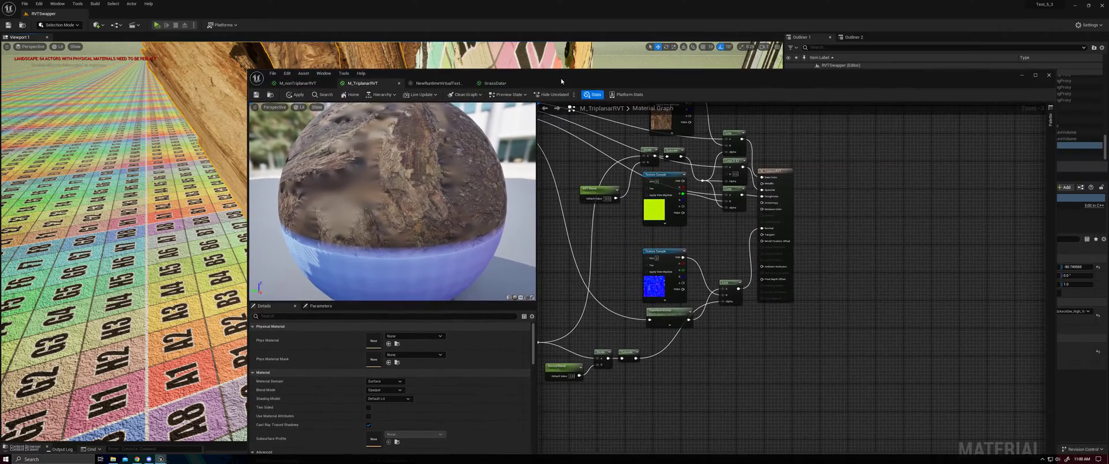
left_click(1034, 78)
scroll(681, 202, "down", 2)
right_click_drag(645, 238, 802, 295)
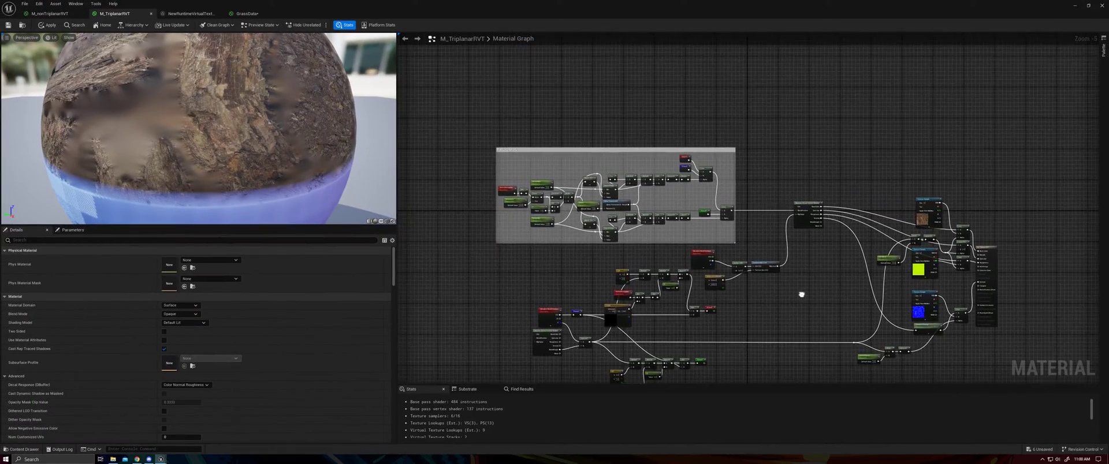
scroll(802, 294, "up", 1)
scroll(753, 236, "up", 1)
right_click_drag(753, 237, 930, 339)
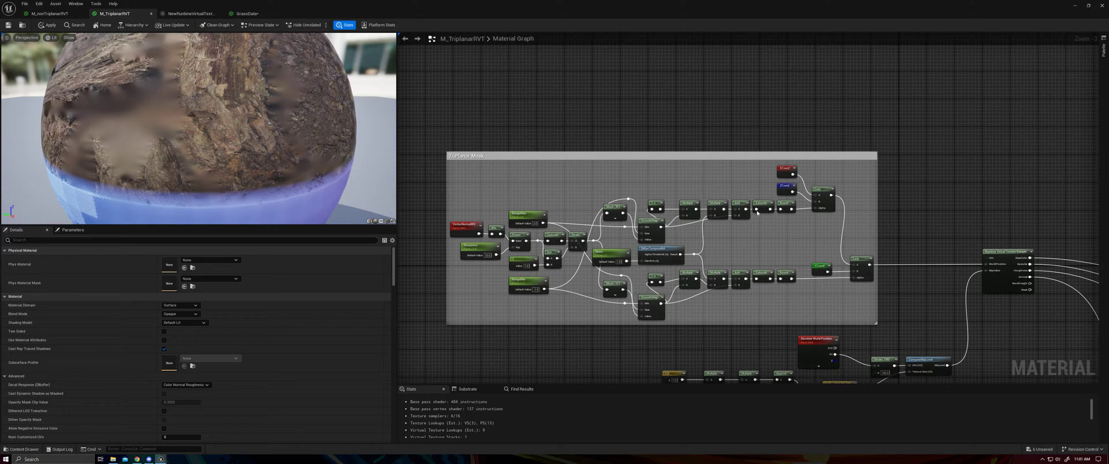
Preview the Round node that drives the XCoord and ZCoord Lerp, and examine its dithered mask edge on the sphere.
right_click(785, 206)
left_click(806, 218)
scroll(252, 129, "down", 4)
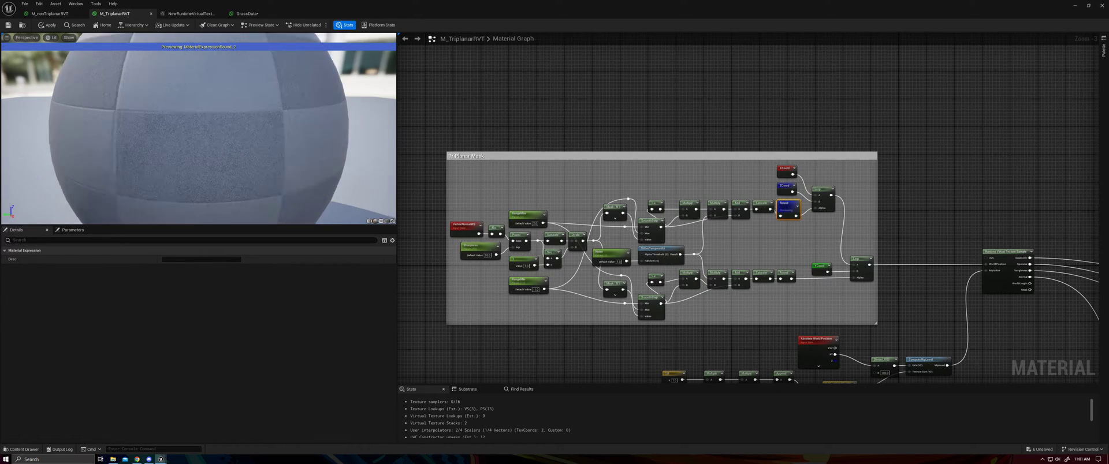
left_click_drag(251, 129, 211, 125)
scroll(211, 126, "up", 4)
middle_click_drag(212, 125, 186, 126)
scroll(212, 125, "up", 7)
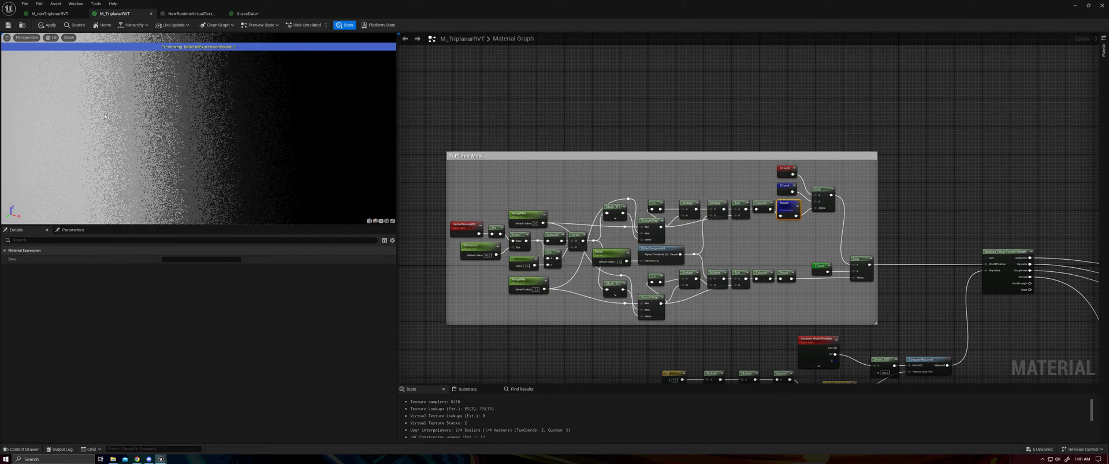
right_click_drag(287, 126, 231, 126)
left_click_drag(231, 127, 111, 132)
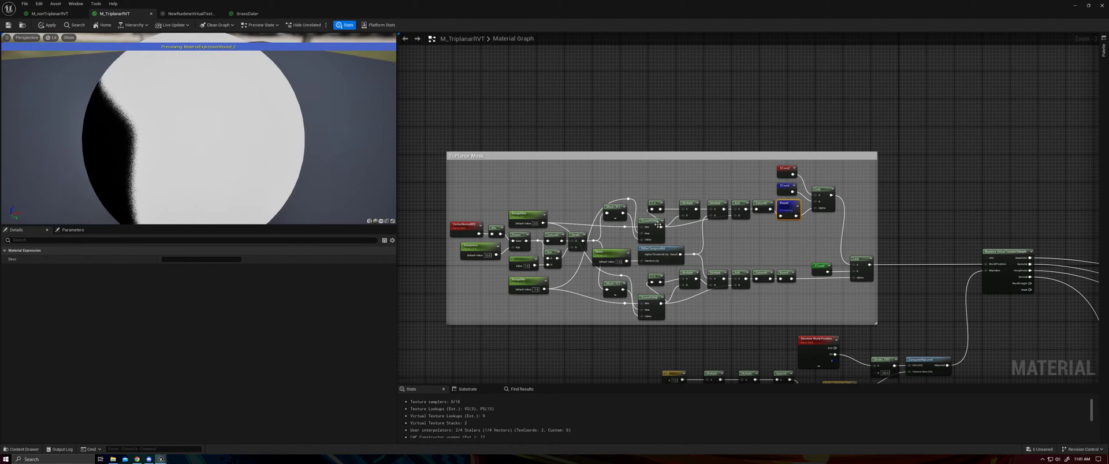
Preview the Round node that drives the YCoord Lerp and inspect its mask around the sphere.
right_click(791, 272)
left_click(812, 287)
left_click_drag(198, 132, 145, 75)
left_click_drag(197, 110, 251, 146)
Examine the Runtime Virtual Texture Sample's WorldPosition input, as well as the Absolute World Position node and its ZCoord reroute.
right_click_drag(957, 280, 665, 215)
scroll(693, 198, "up", 3)
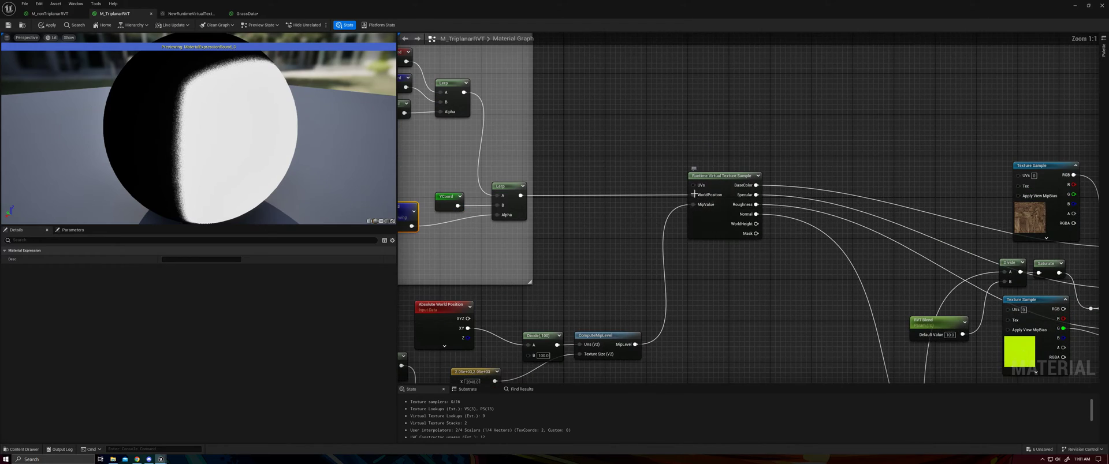
right_click_drag(584, 161, 820, 104)
scroll(681, 176, "down", 1)
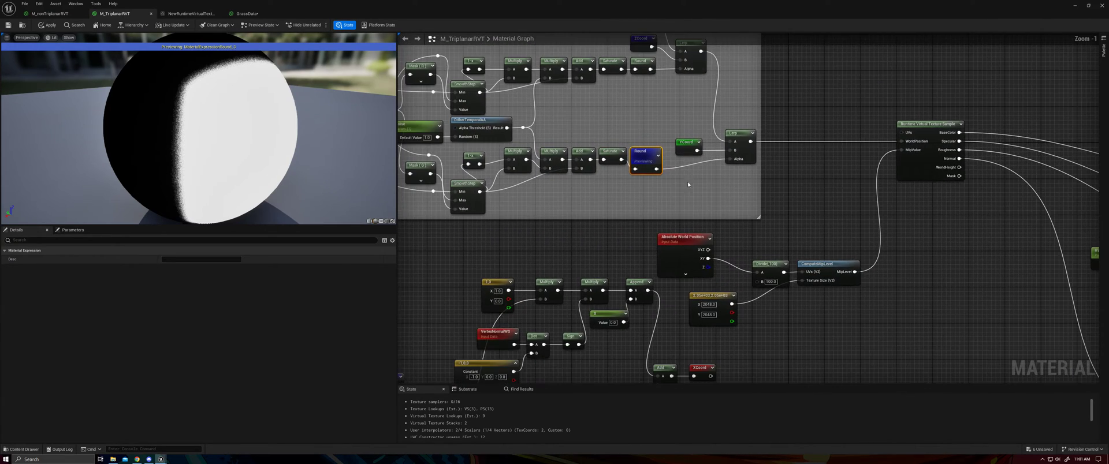
right_click_drag(574, 270, 751, 161)
scroll(751, 161, "down", 1)
scroll(546, 265, "up", 2)
left_click_drag(488, 221, 636, 294)
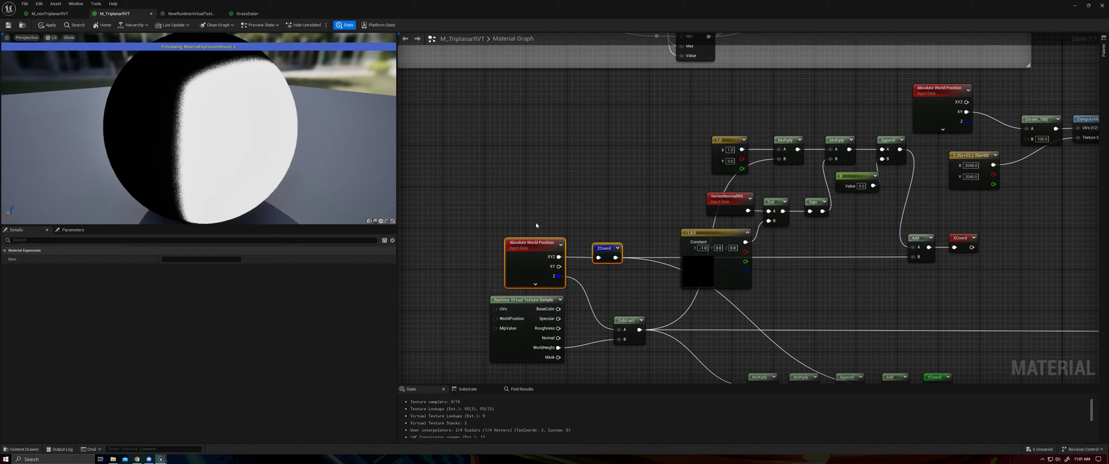
left_click(598, 245)
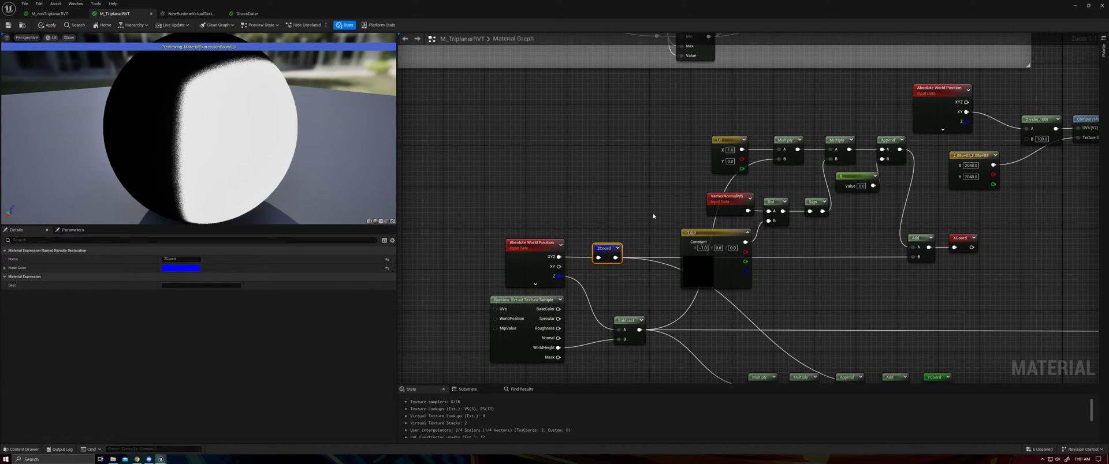
Trace how the XCoord and YCoord node branches are built from the Subtract node and compare them with their use in the mask.
right_click_drag(749, 187, 593, 238)
right_click_drag(719, 233, 537, 303)
right_click_drag(770, 203, 701, 334)
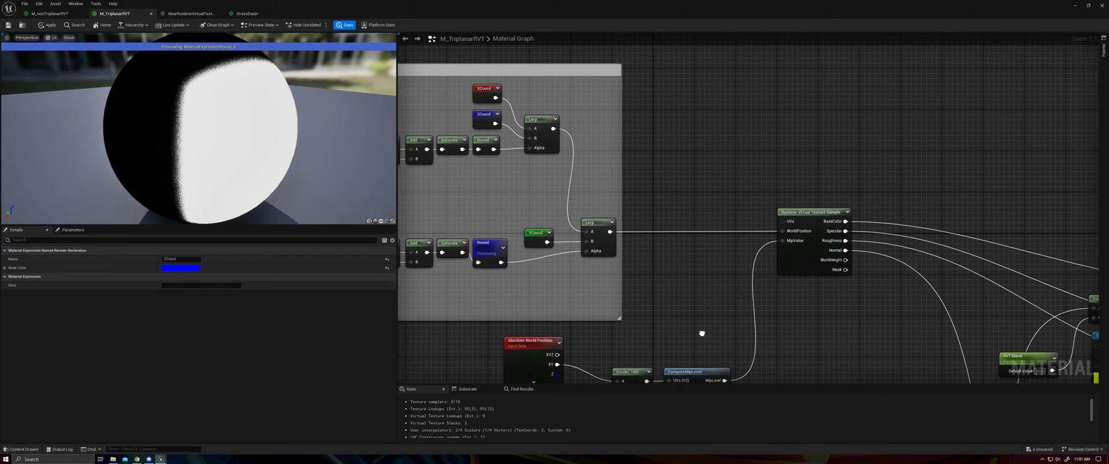
right_click_drag(690, 288, 761, 158)
right_click_drag(708, 322, 807, 158)
scroll(807, 158, "down", 1)
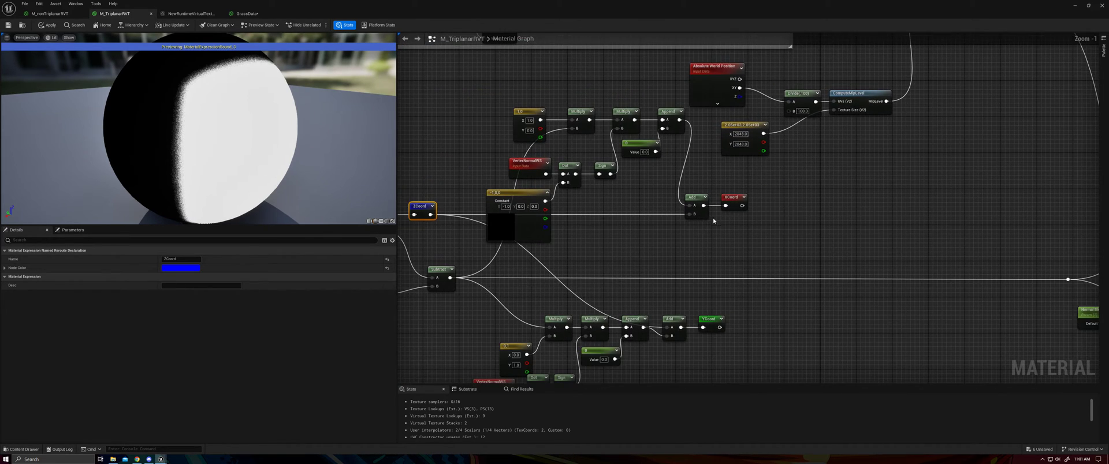
right_click_drag(712, 219, 829, 197)
right_click_drag(738, 241, 733, 135)
left_click_drag(558, 181, 861, 329)
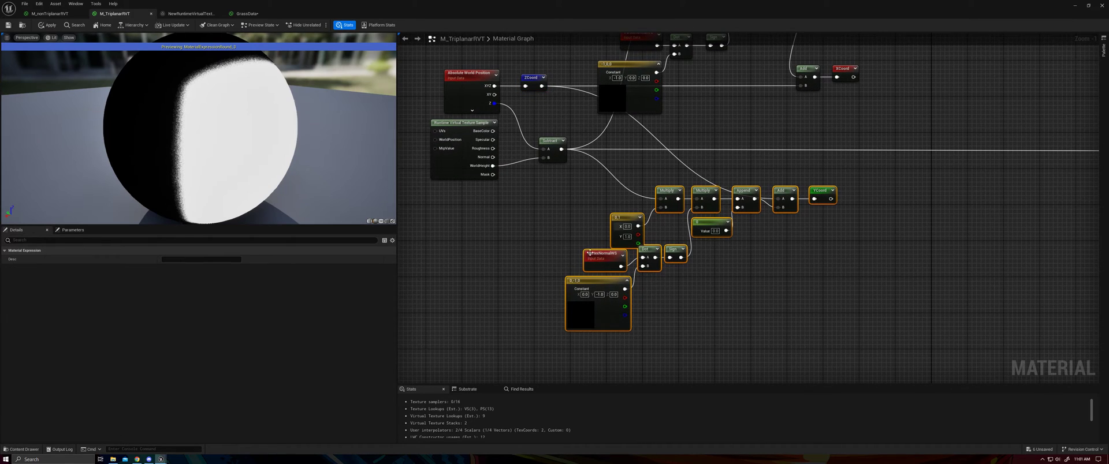
left_click(646, 167)
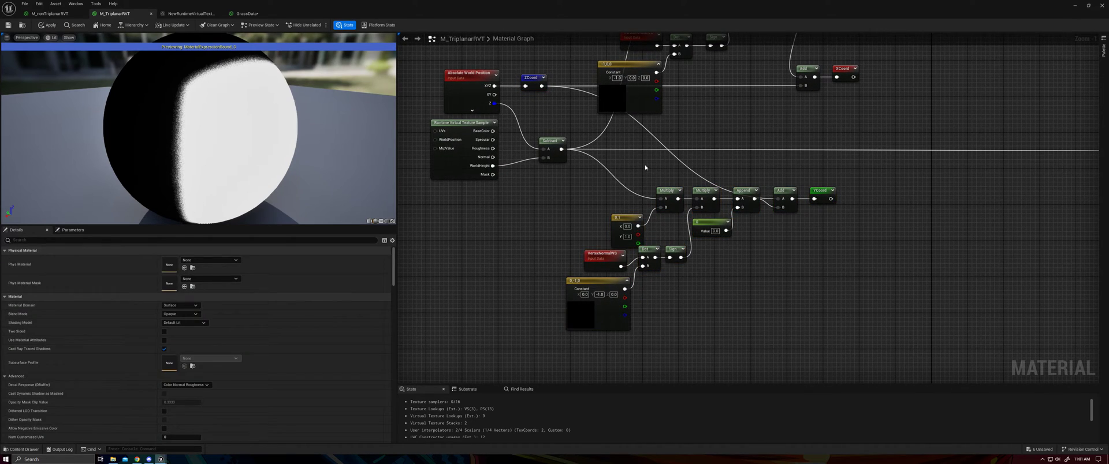
right_click_drag(645, 164, 594, 221)
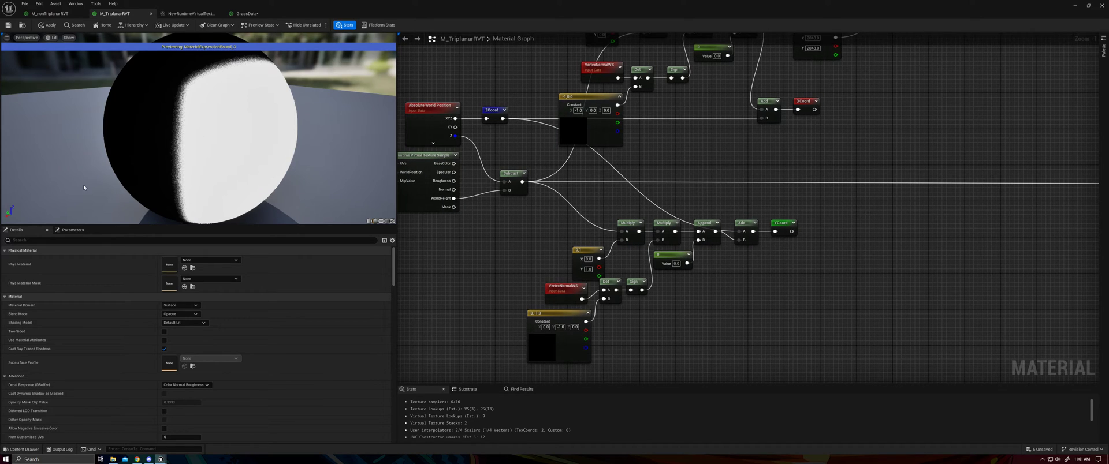
right_click_drag(536, 236, 582, 278)
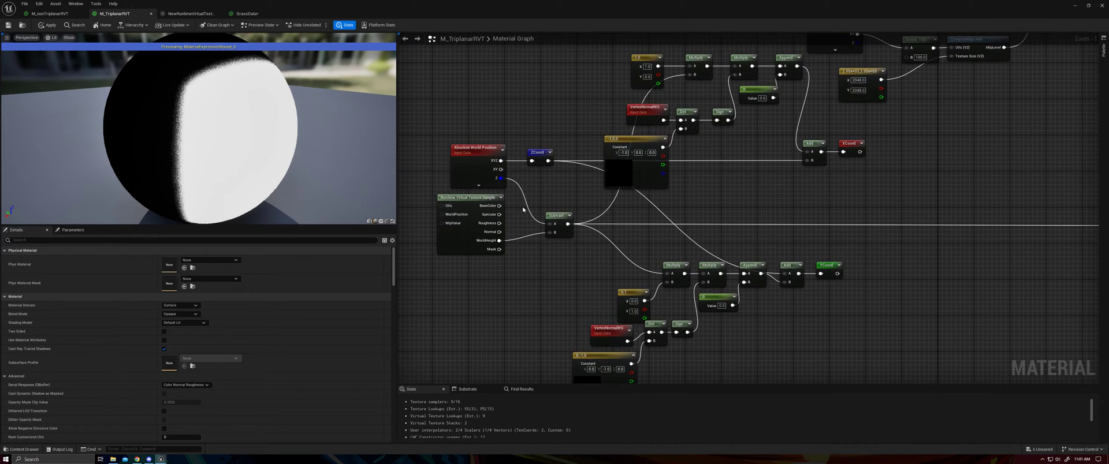
Preview the Subtract node between world Z and the virtual texture's WorldHeight, and inspect the result on the sphere.
right_click(554, 219)
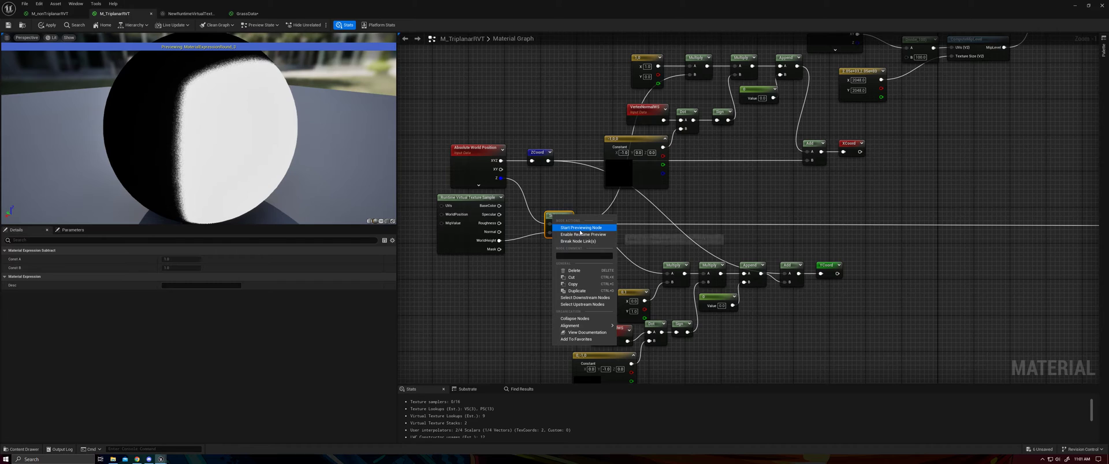
left_click(581, 228)
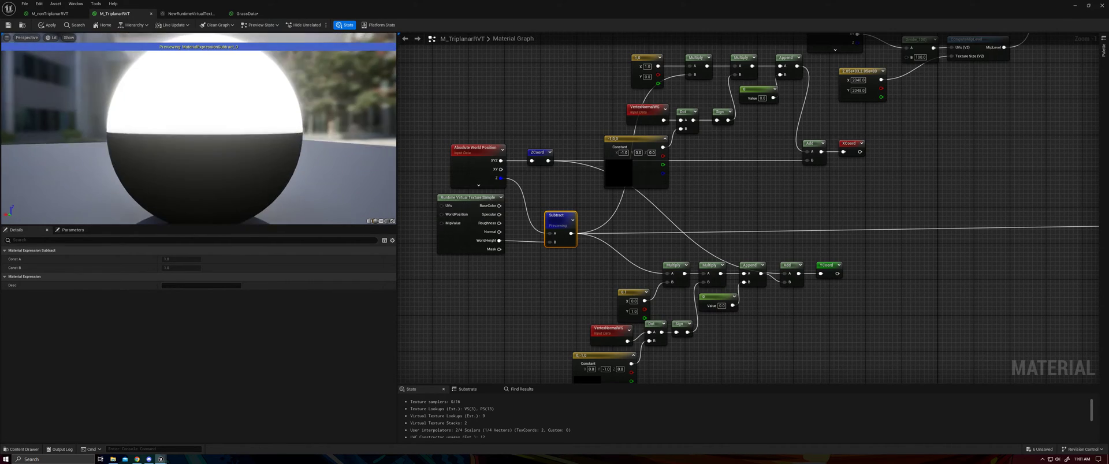
left_click_drag(248, 157, 247, 98)
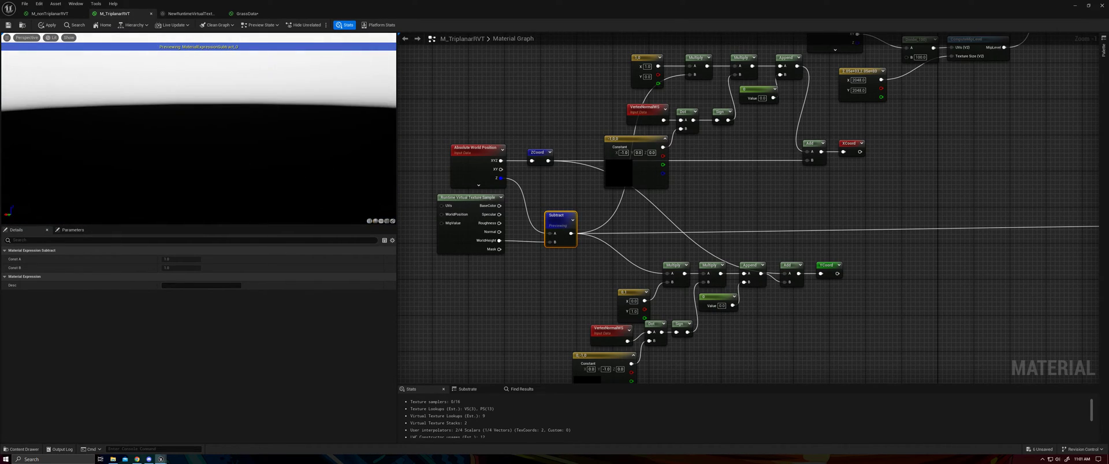
scroll(262, 108, "down", 6)
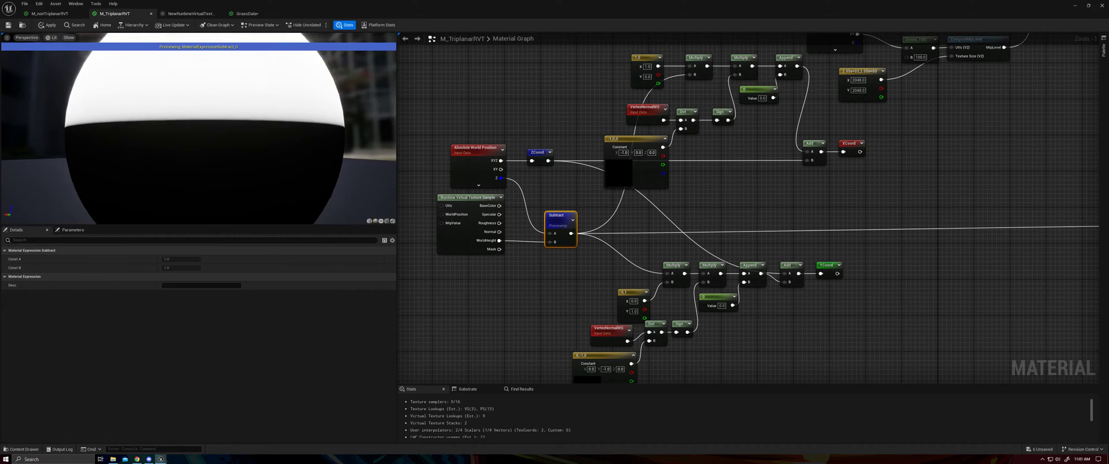
left_click_drag(241, 132, 271, 145)
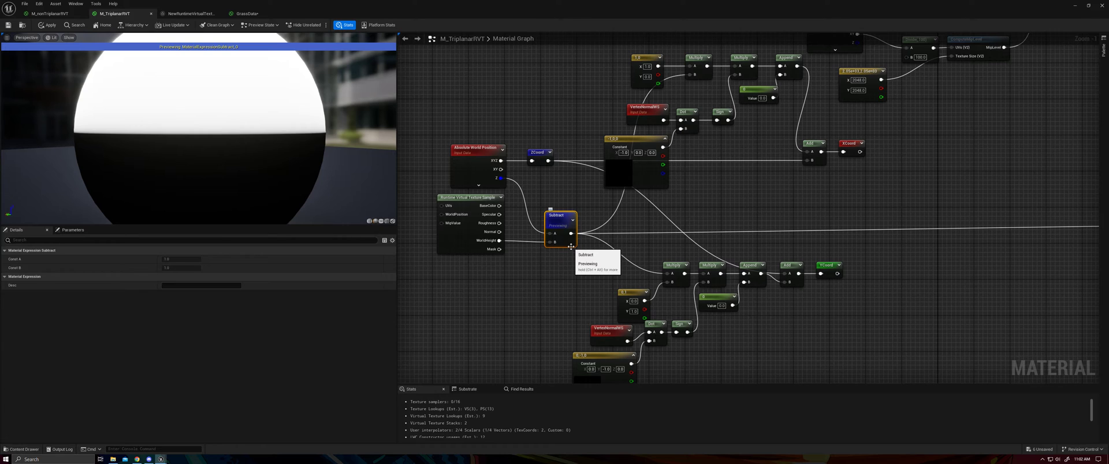
Preview the first Multiply node of the YCoord branch, where the height difference meets the 0,1 constant, and inspect the sphere.
right_click_drag(671, 275, 630, 221)
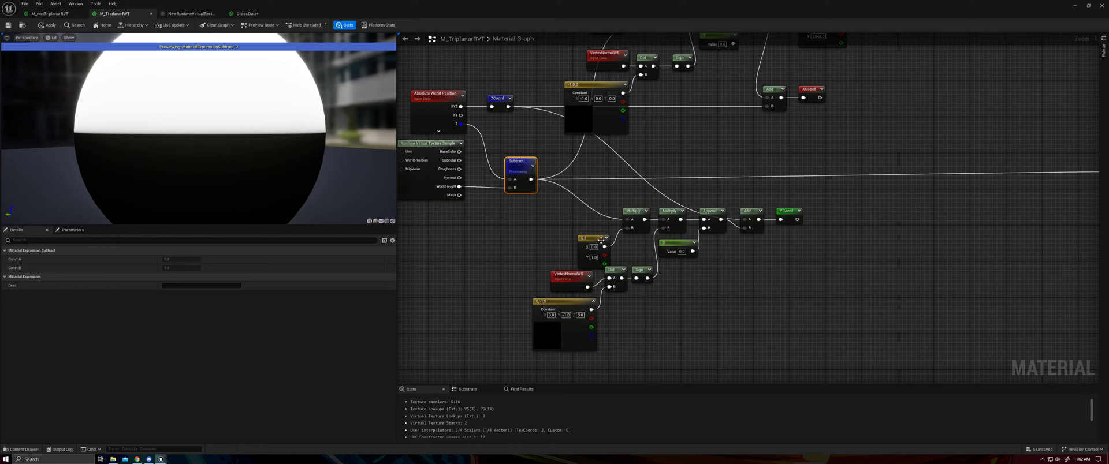
left_click_drag(595, 242, 593, 232)
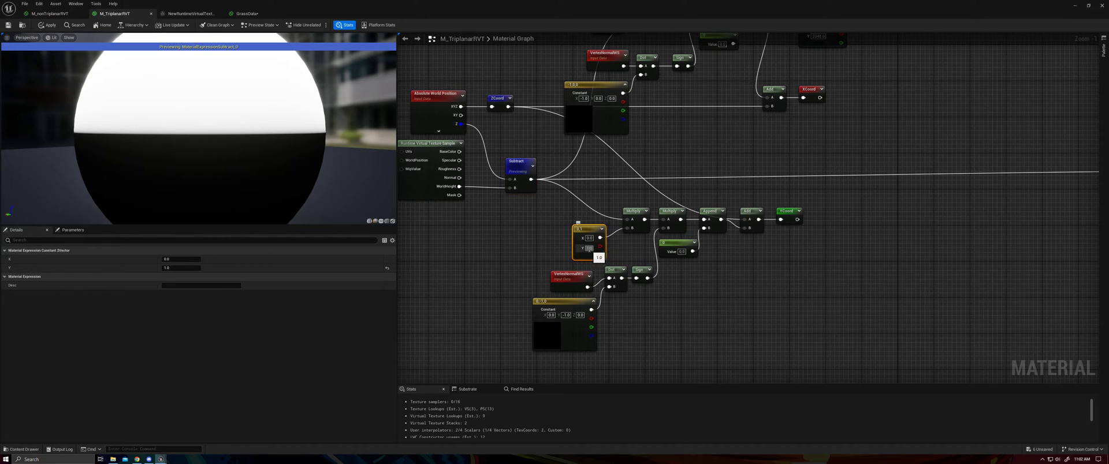
right_click(635, 214)
left_click(658, 227)
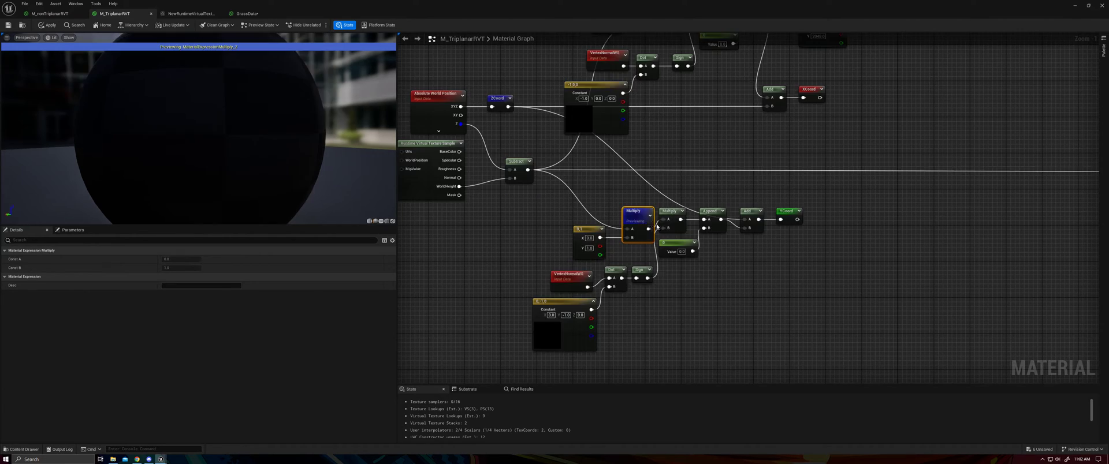
left_click_drag(270, 149, 313, 157)
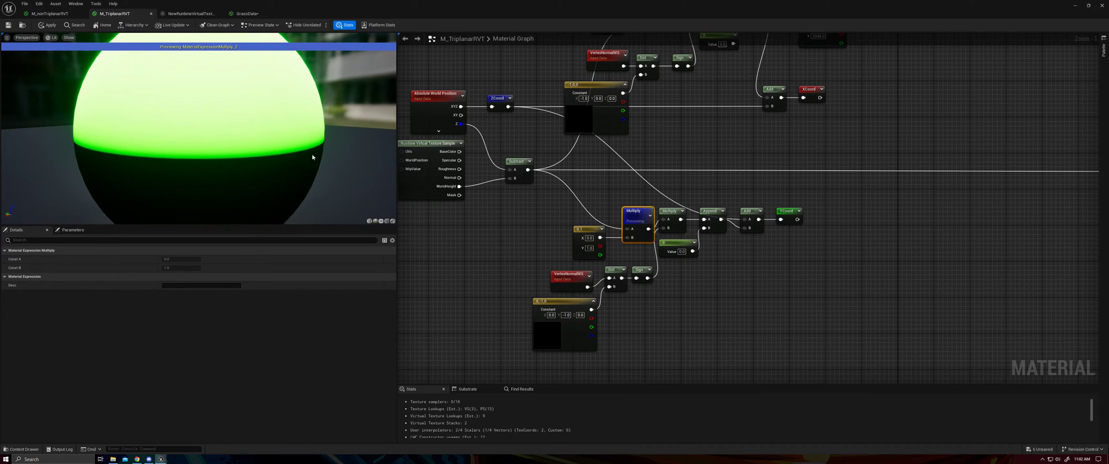
Preview the Add node feeding YCoord and inspect the offset coordinates on the sphere.
right_click_drag(689, 272, 661, 276)
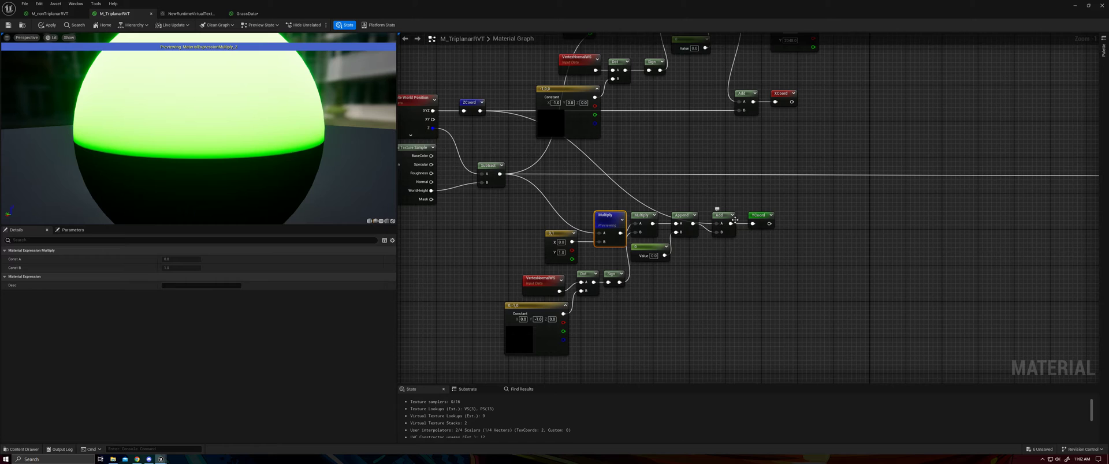
right_click_drag(717, 188, 738, 292)
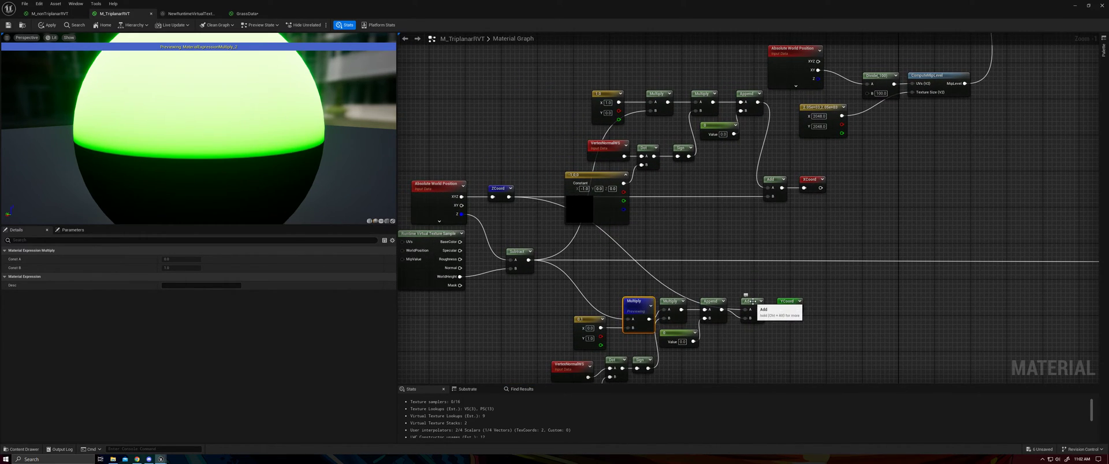
right_click(746, 300)
left_click(769, 315)
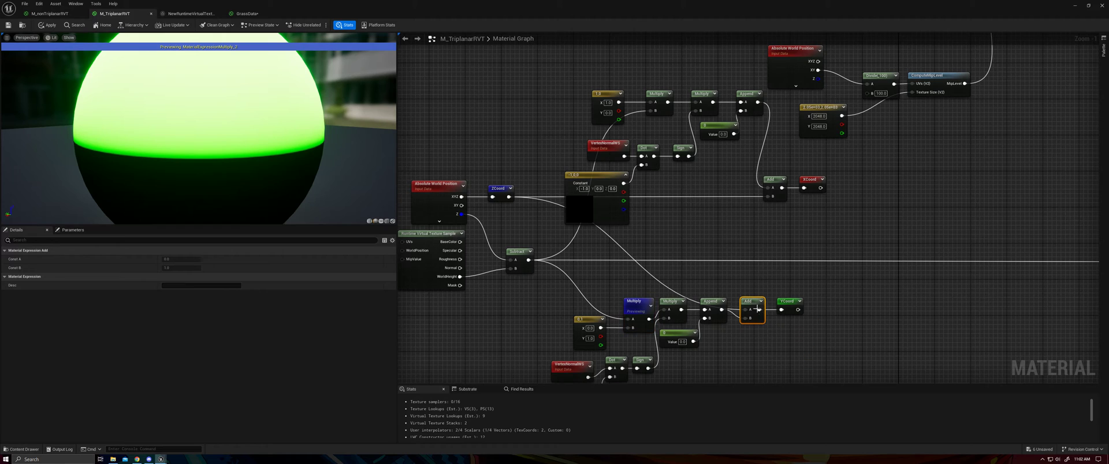
right_click(749, 302)
left_click(773, 315)
left_click_drag(233, 148, 186, 188)
scroll(817, 141, "down", 2)
Preview the final Lerp node feeding the Runtime Virtual Texture Sample's WorldPosition input and inspect the sphere.
right_click_drag(817, 141, 690, 297)
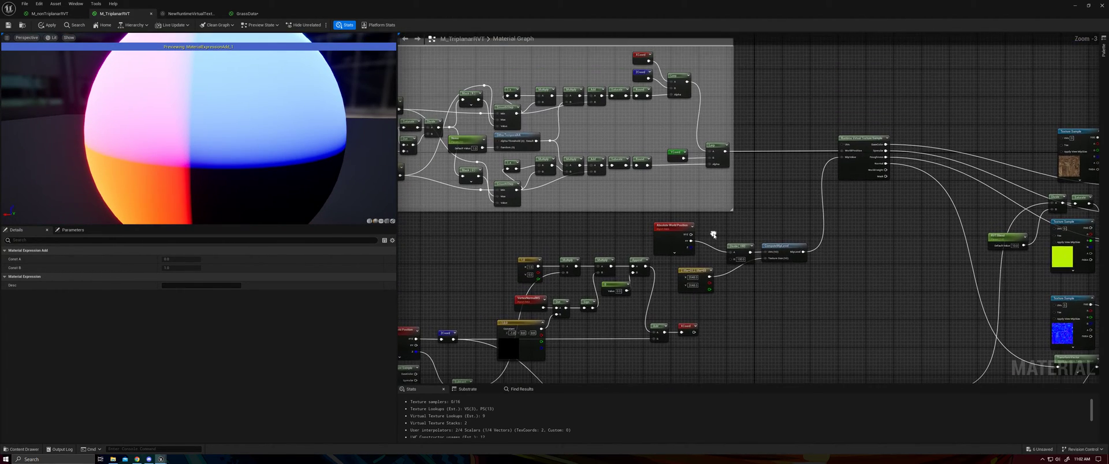
right_click(710, 146)
left_click(737, 164)
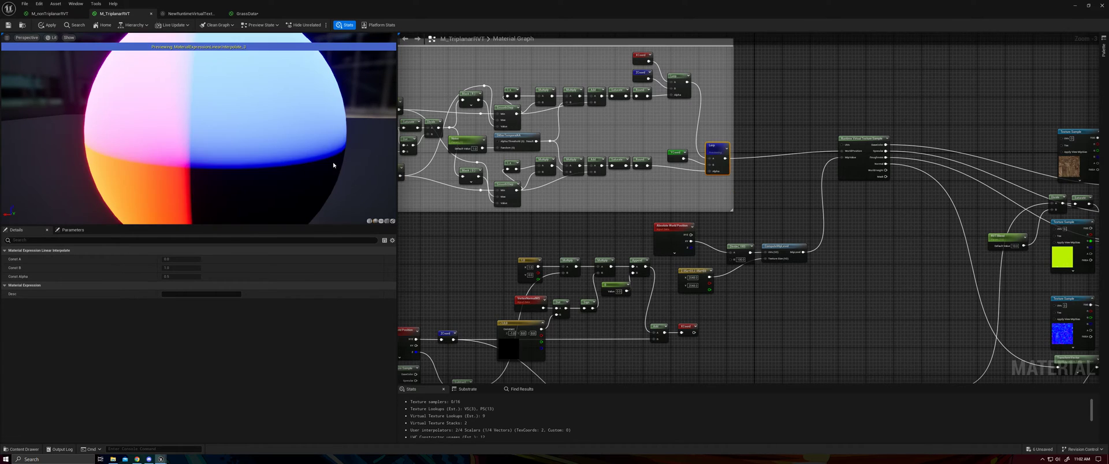
left_click_drag(199, 133, 246, 150)
Turn off automatic exposure in the material preview and adjust EV100 to darken the overexposed sphere.
left_click(52, 38)
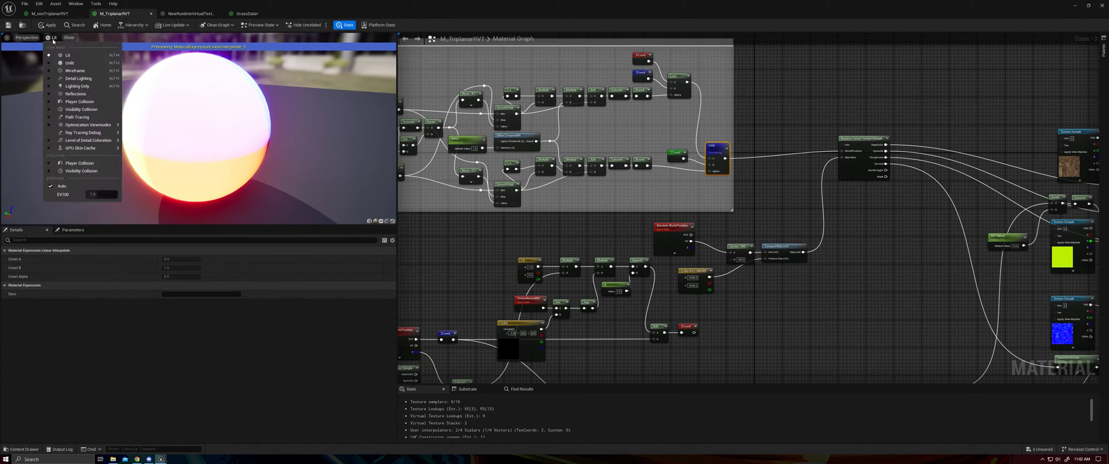
left_click(55, 186)
left_click_drag(99, 195, 104, 195)
left_click(205, 147)
Examine the combined triplanar coordinates around the preview sphere and the Runtime Virtual Texture Sample's connections to the material output.
left_click_drag(206, 146, 254, 167)
scroll(206, 146, "up", 3)
left_click_drag(205, 146, 127, 145)
left_click_drag(318, 130, 234, 110)
scroll(319, 130, "down", 2)
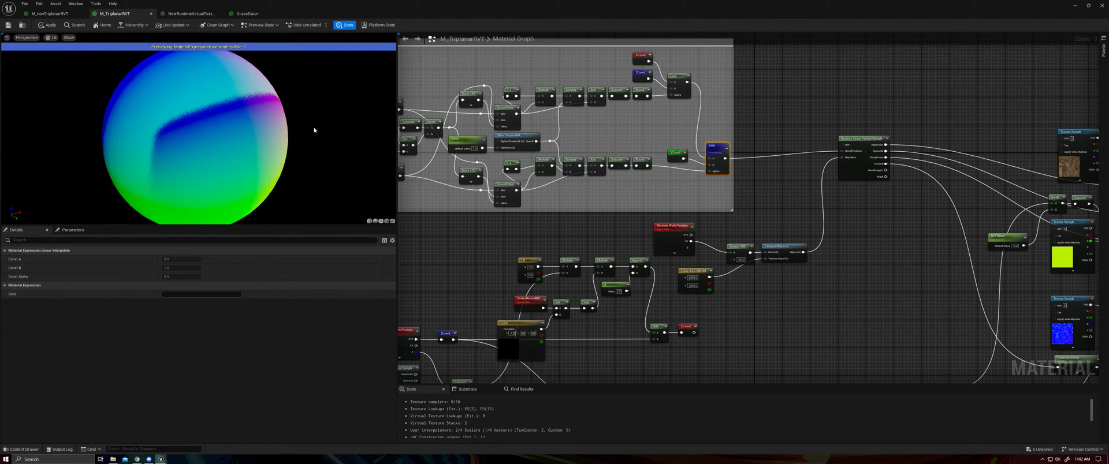
scroll(318, 129, "up", 2)
scroll(284, 129, "up", 1)
left_click_drag(284, 130, 223, 131)
scroll(284, 129, "down", 3)
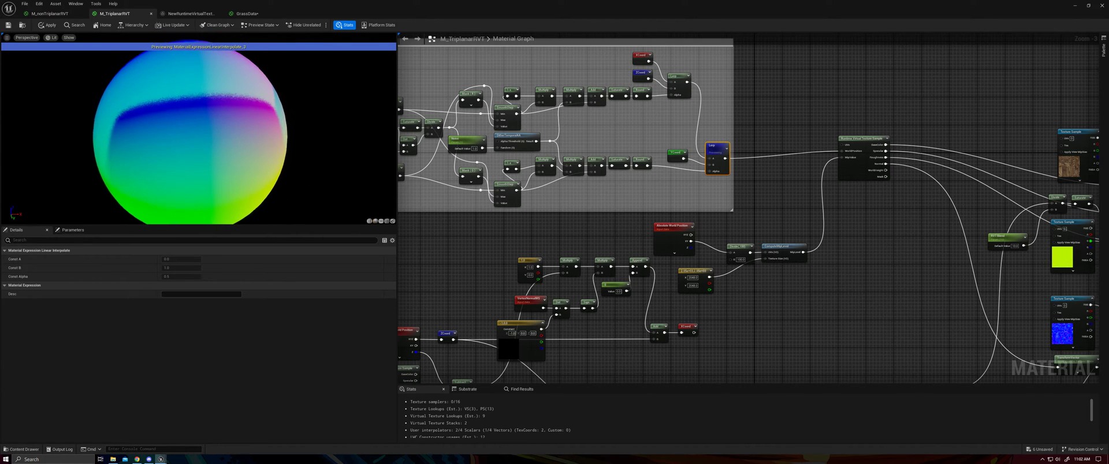
right_click_drag(914, 218, 613, 190)
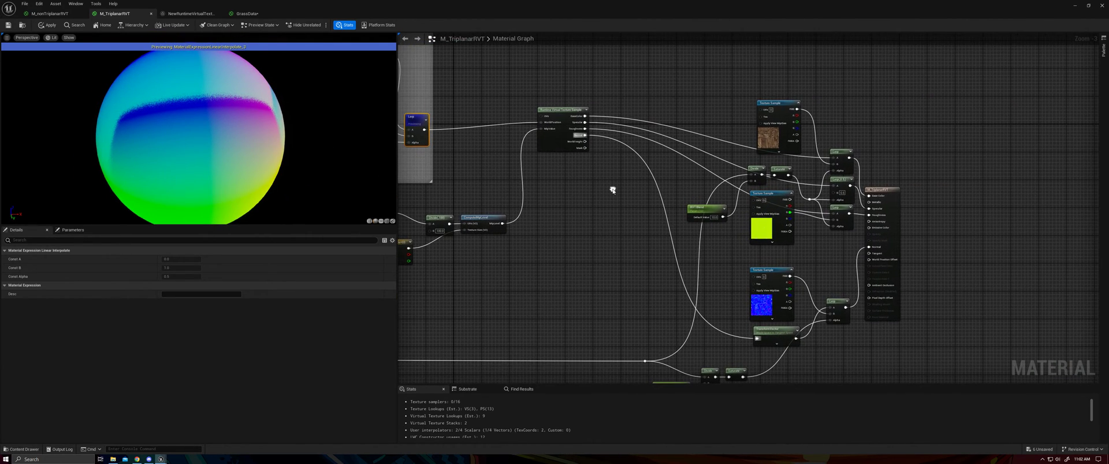
Move the Absolute World Position node closer to the Divide node and open the Runtime Virtual Texture Sample's settings.
scroll(532, 122, "up", 3)
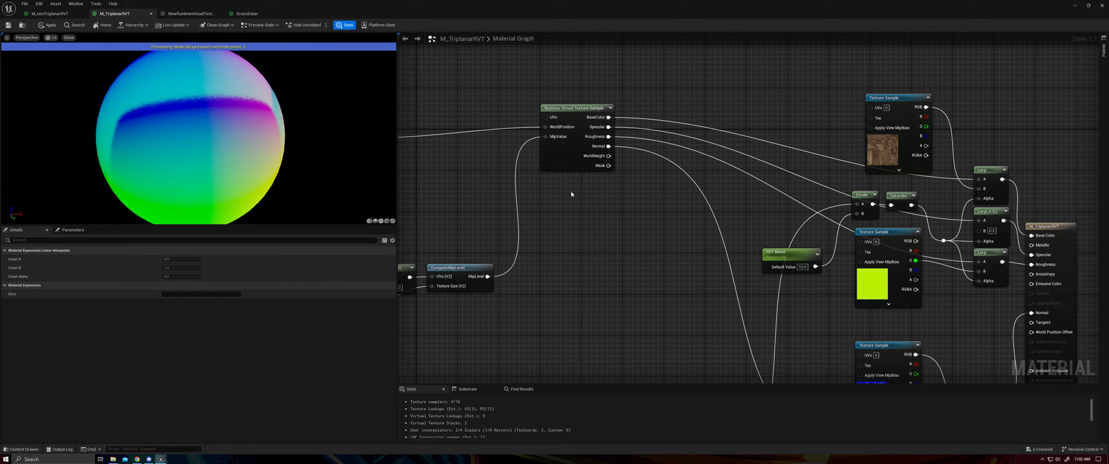
right_click_drag(563, 197, 609, 222)
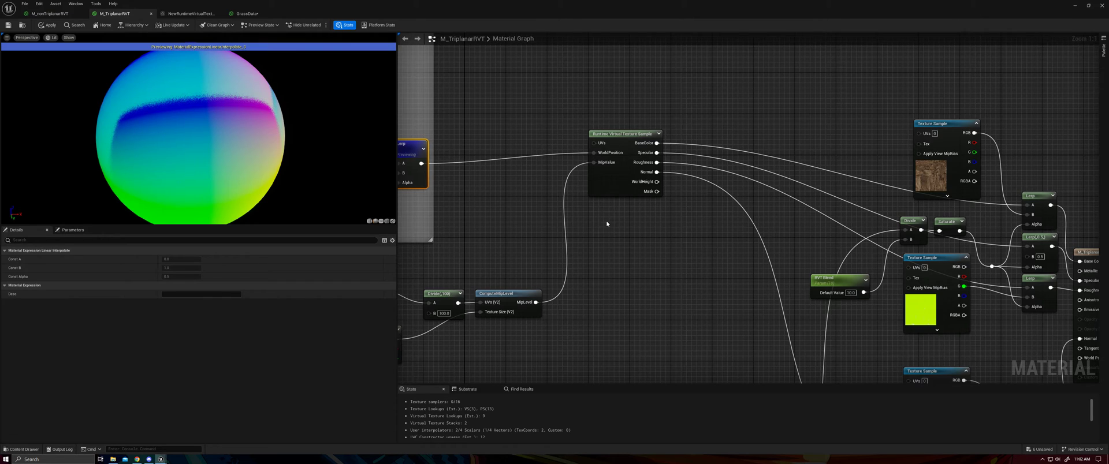
left_click(605, 227)
right_click_drag(598, 240, 732, 215)
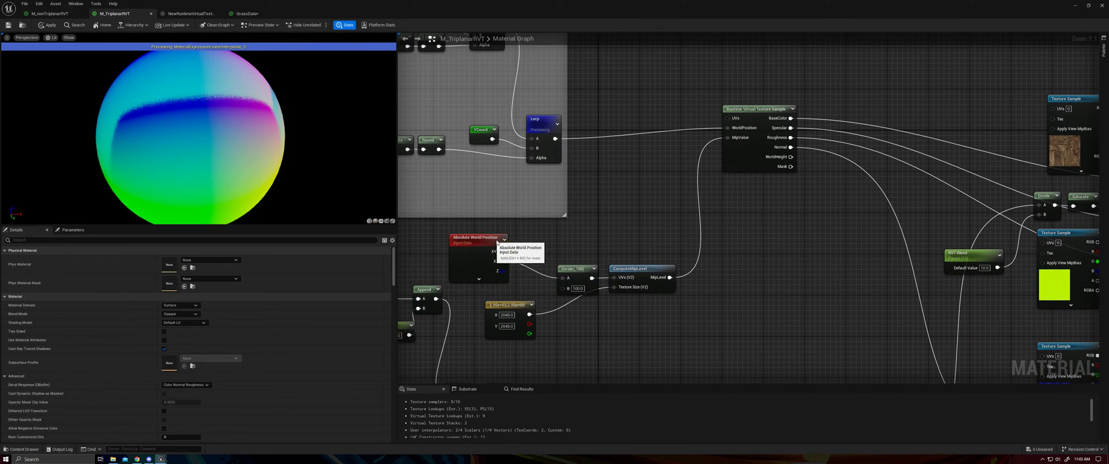
left_click_drag(495, 242, 520, 252)
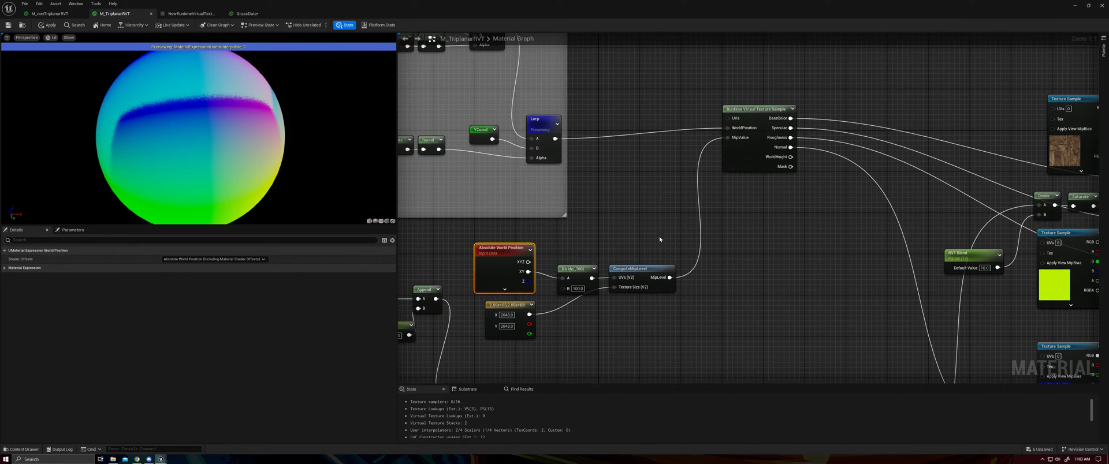
left_click(650, 239)
left_click(740, 148)
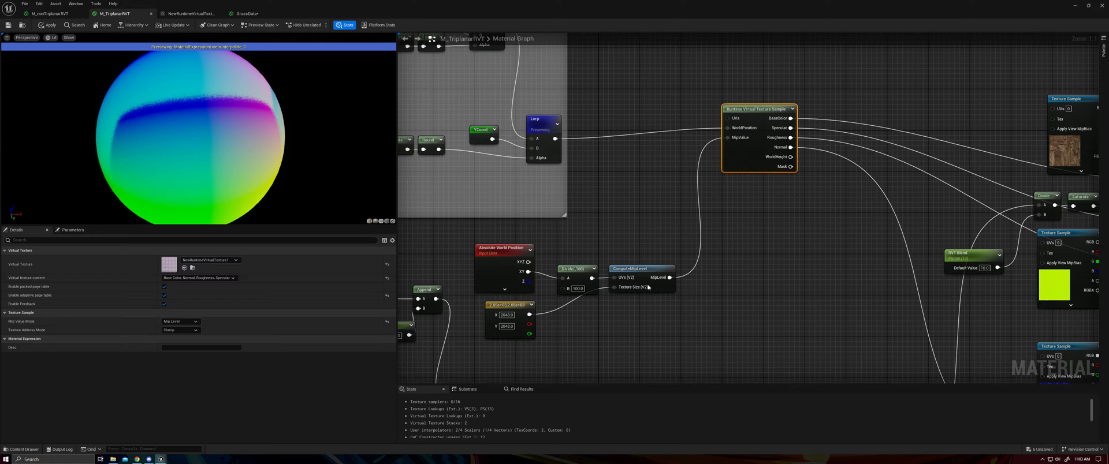
Examine the node chain feeding MipValue, including ComputeMipLevel, the Divide node and the texture size constant.
left_click_drag(475, 239, 679, 318)
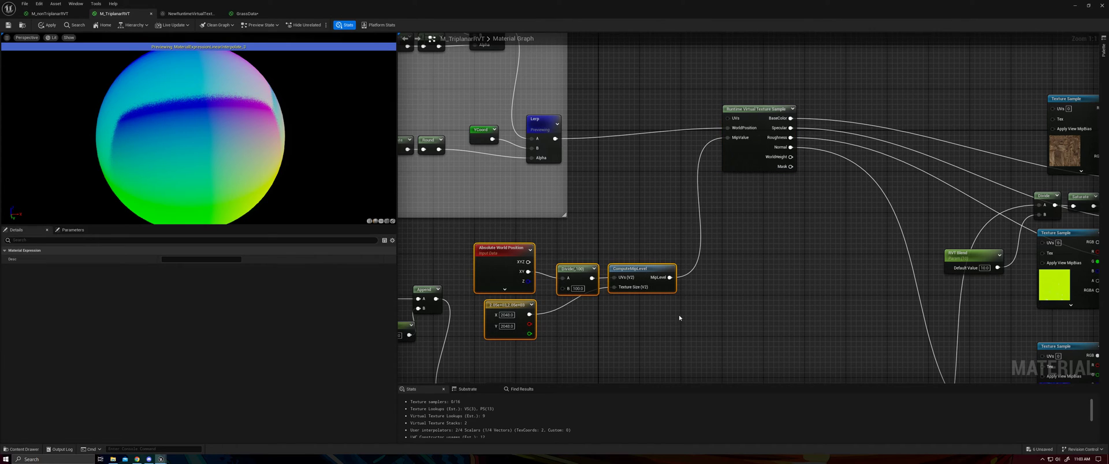
left_click(653, 282)
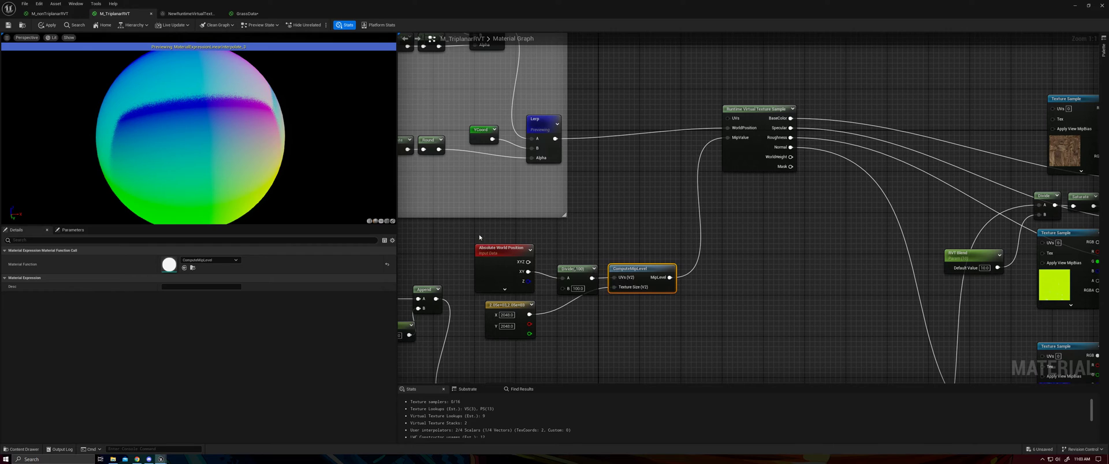
left_click_drag(575, 271, 578, 273)
left_click(569, 228)
left_click(577, 269)
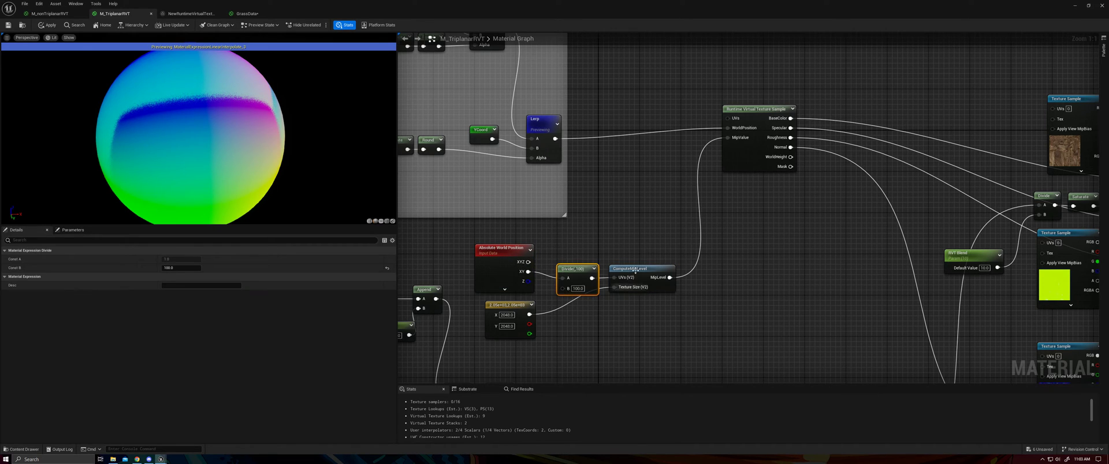
left_click(715, 305)
right_click_drag(739, 275, 630, 312)
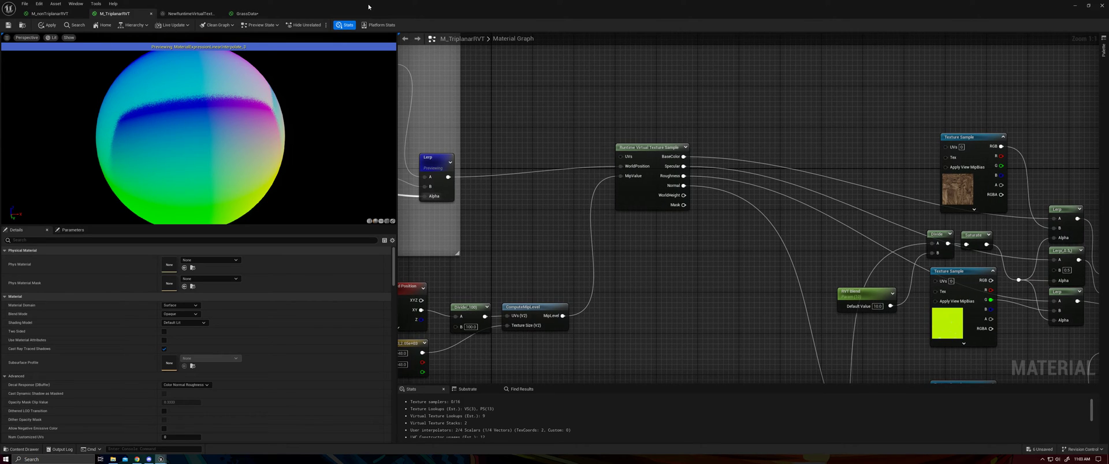
Float the material editor beside the level viewport and set the RVT Blend default value to 1000.
left_click_drag(368, 6, 755, 89)
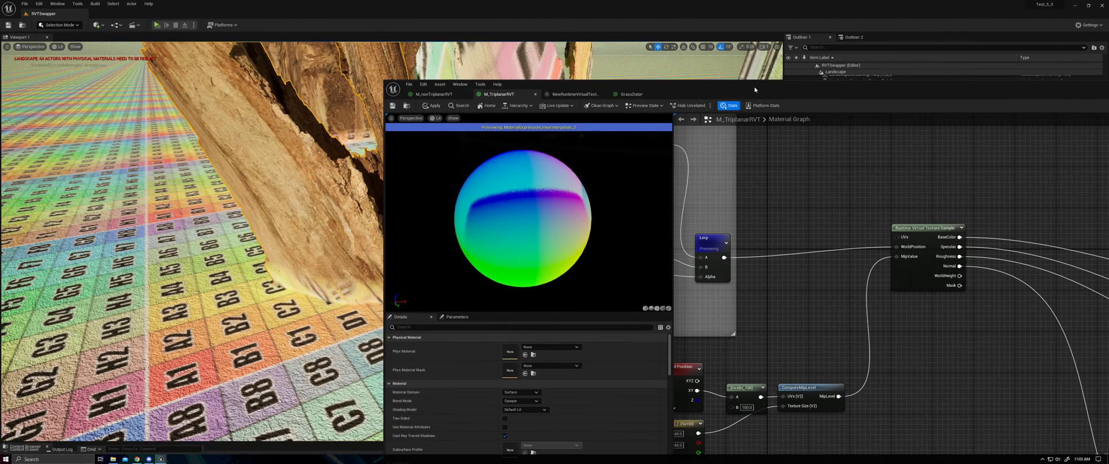
right_click_drag(1096, 452, 752, 159)
right_click_drag(861, 307, 757, 449)
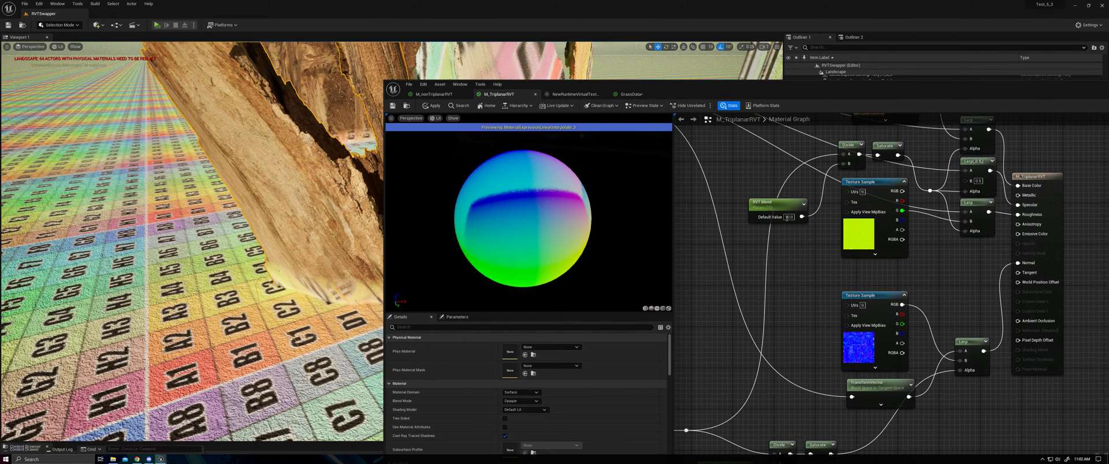
key("Return")
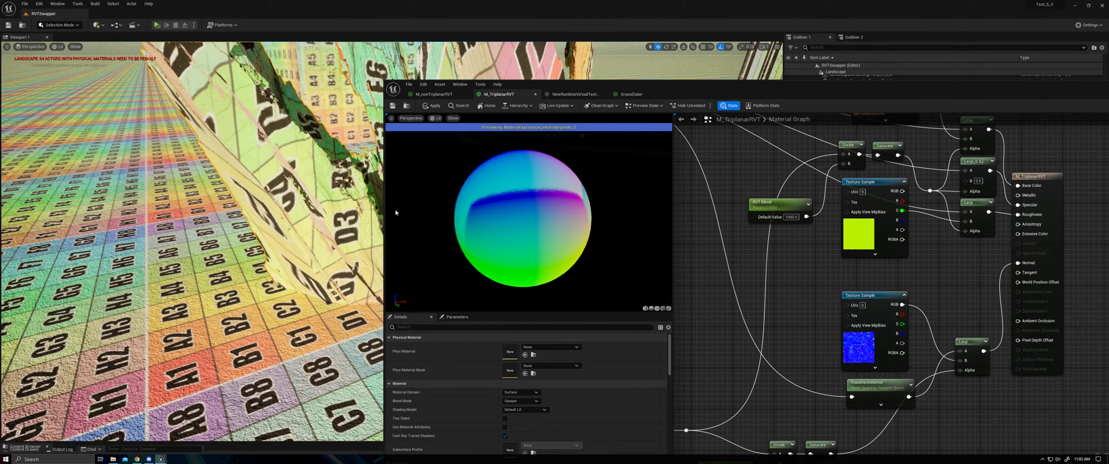
Set the Runtime Virtual Texture Sample's Mip Value Mode to Default in M_TriplanarRVT and apply the material.
left_click(631, 94)
right_click_drag(755, 201, 848, 282)
left_click(499, 96)
right_click_drag(806, 236, 866, 241)
scroll(866, 240, "down", 2)
right_click_drag(716, 231, 812, 225)
right_click_drag(786, 179, 813, 284)
left_click(821, 250)
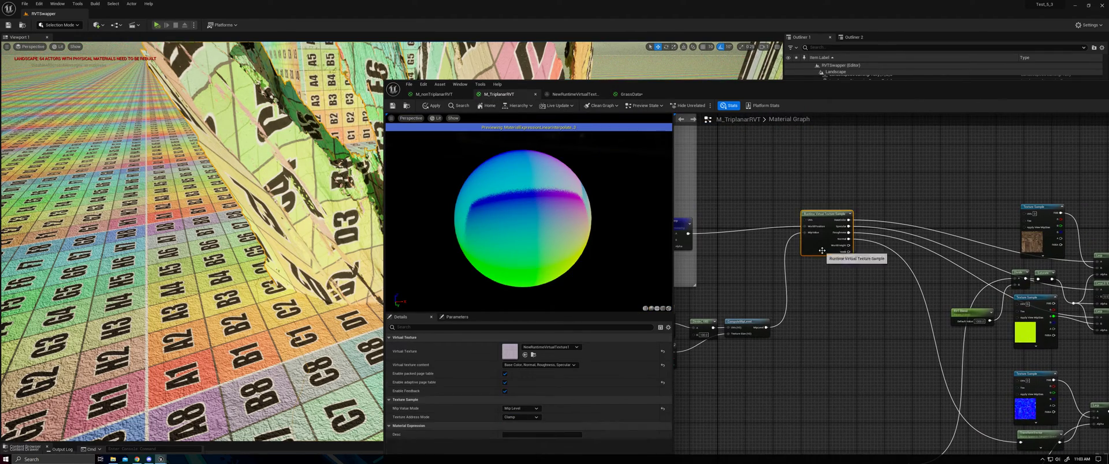
left_click_drag(776, 95, 838, 65)
left_click(584, 378)
left_click(589, 385)
left_click(504, 76)
Uncover more of the level viewport and inspect the projected texture on the mesh surface up close.
left_click_drag(697, 56, 778, 69)
right_click_drag(376, 174, 410, 173)
key("w")
mouse_move(266, 243)
right_mouse_down()
mouse_move(289, 219)
mouse_move(260, 254)
mouse_move(202, 249)
mouse_move(278, 249)
mouse_move(237, 243)
mouse_move(260, 249)
right_mouse_up()
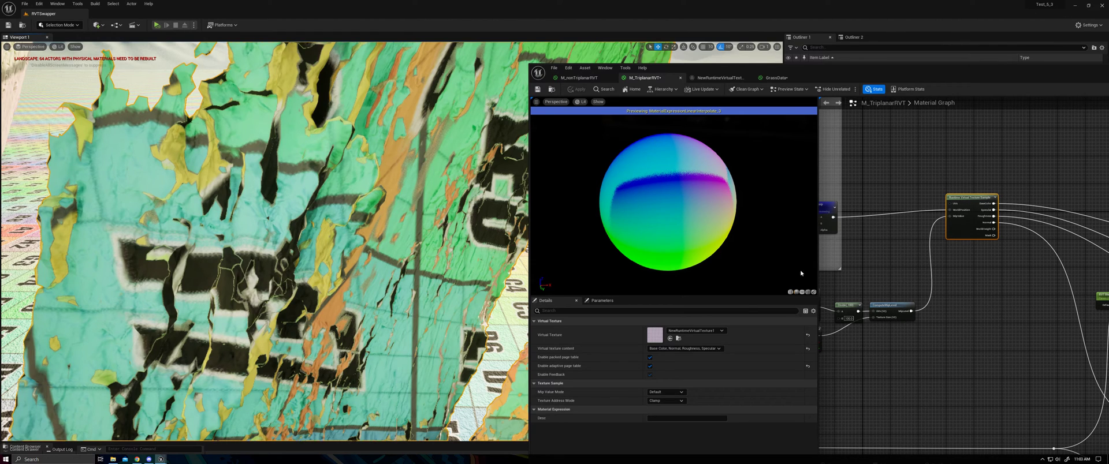
Set the Runtime Virtual Texture Sample's Mip Value Mode to Mip Level and apply the material.
left_click(666, 392)
left_click(668, 405)
left_click(579, 91)
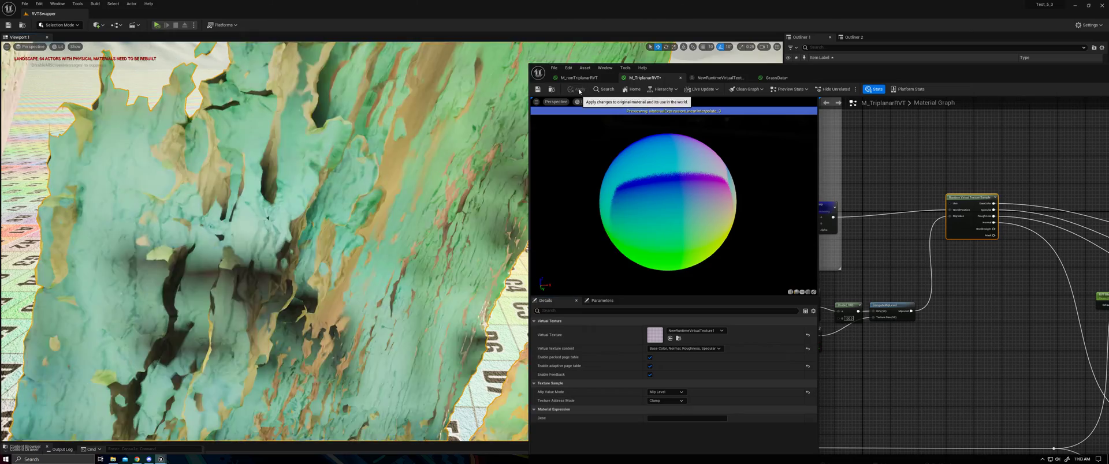
right_click_drag(405, 242, 341, 209)
Inspect the grid projection on the mesh in Unlit view, return the viewport to Lit and check where the mesh meets the landscape.
left_click(60, 48)
left_click(69, 72)
mouse_move(387, 155)
right_mouse_down()
mouse_move(388, 167)
mouse_move(387, 155)
right_mouse_up()
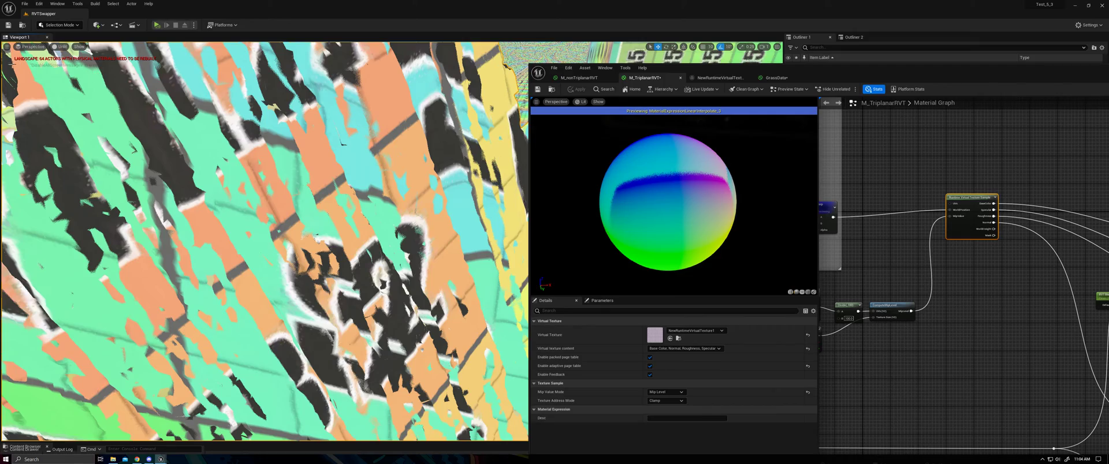
left_click(61, 46)
left_click(71, 58)
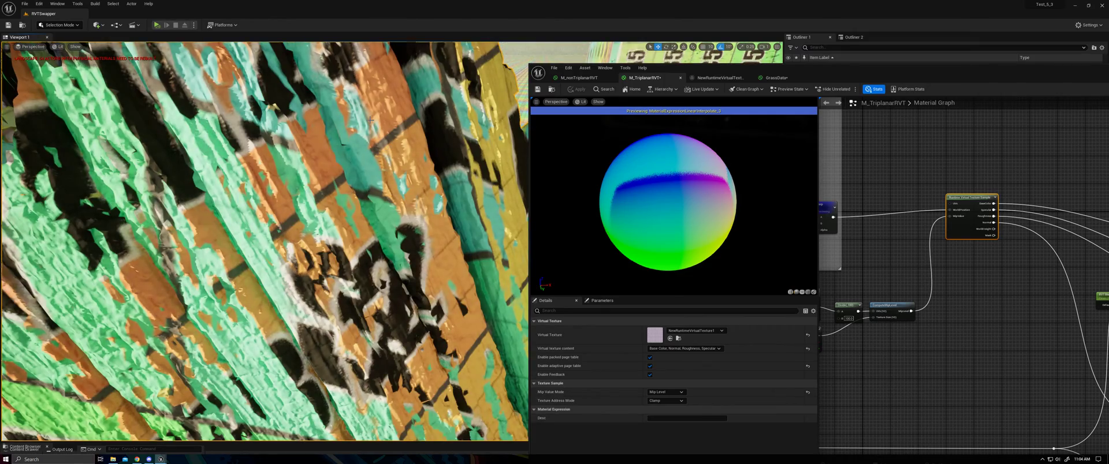
right_click_drag(301, 219, 358, 225)
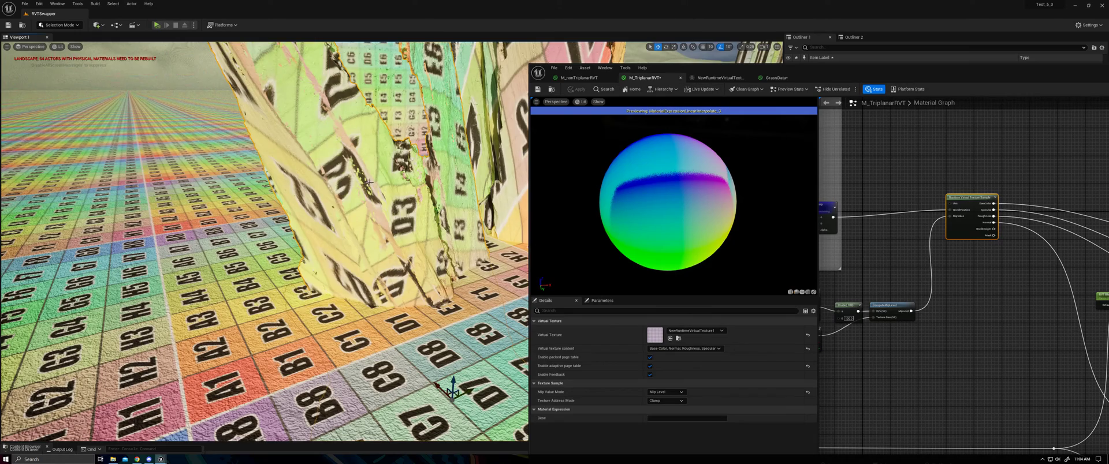
right_click_drag(369, 182, 575, 116)
Replace the color grid texture in GrassData's selected Texture Sample with T_Ground_Grass_D and apply the material.
left_click(777, 78)
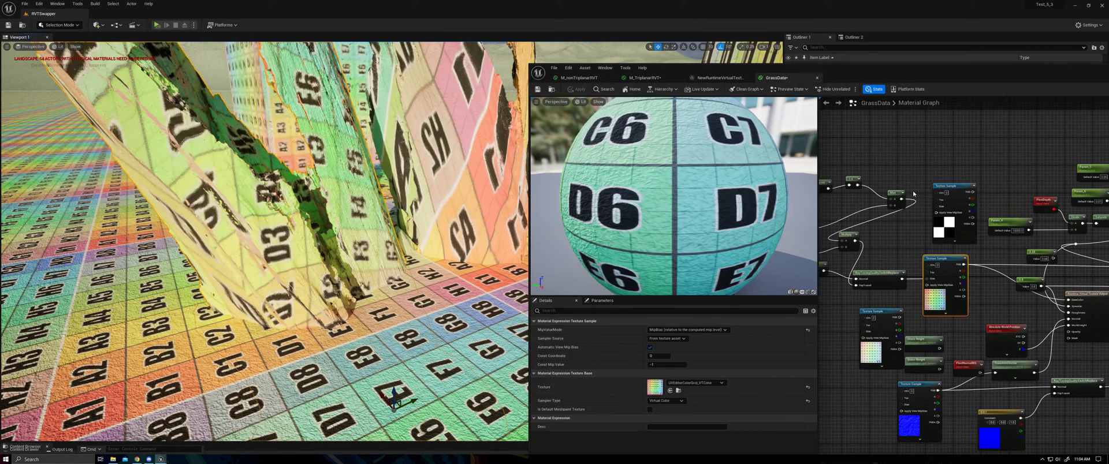
left_click(696, 383)
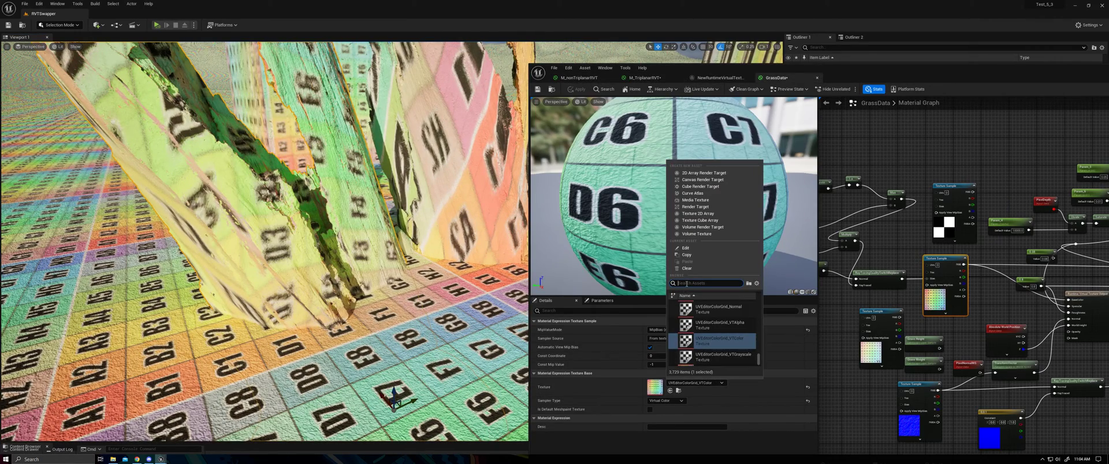
type("grass")
left_click(712, 308)
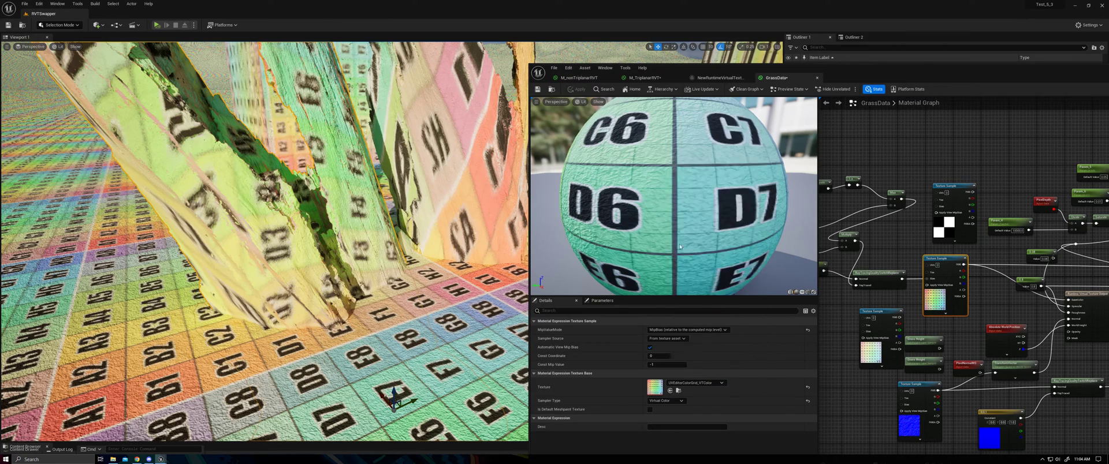
left_click(584, 90)
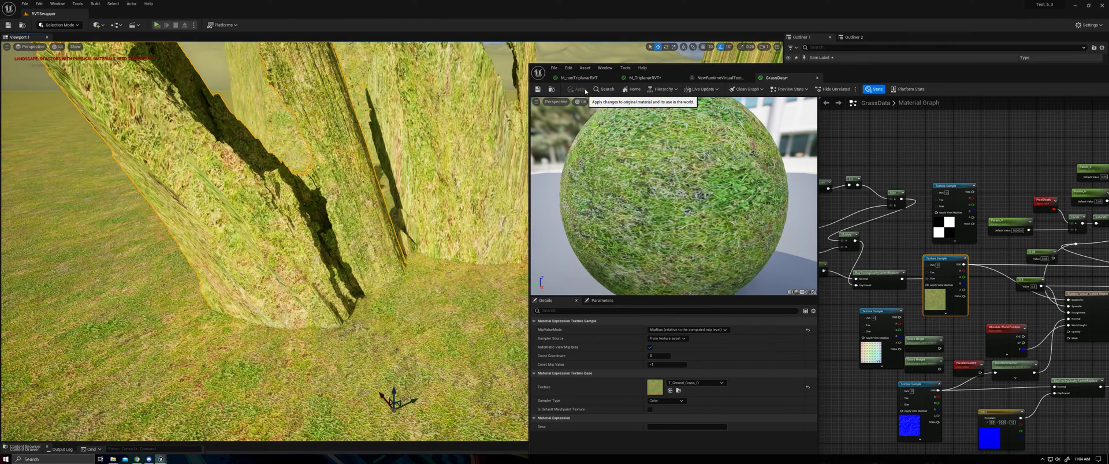
Set the RVT Blend default value in M_TriplanarRVT to 10.
left_click(629, 78)
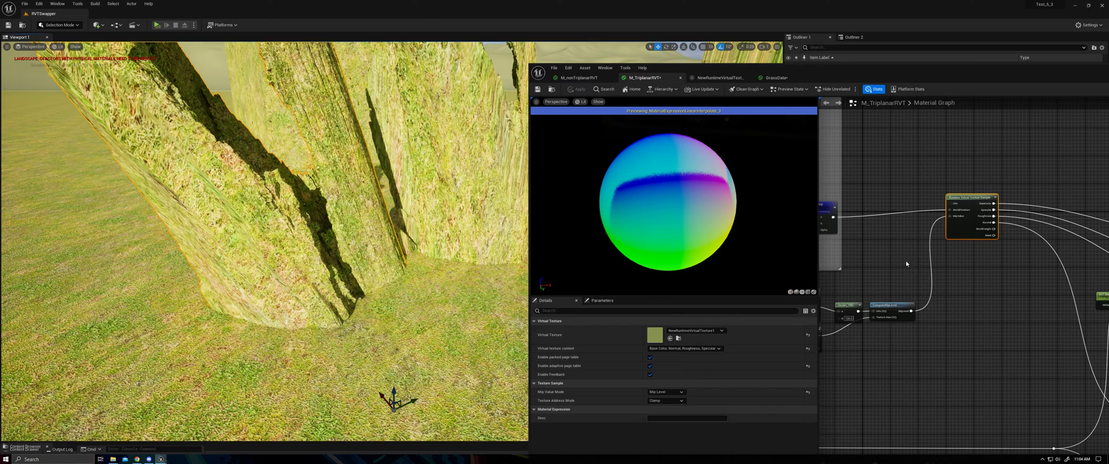
right_click_drag(907, 266, 962, 166)
right_click_drag(1089, 248, 877, 266)
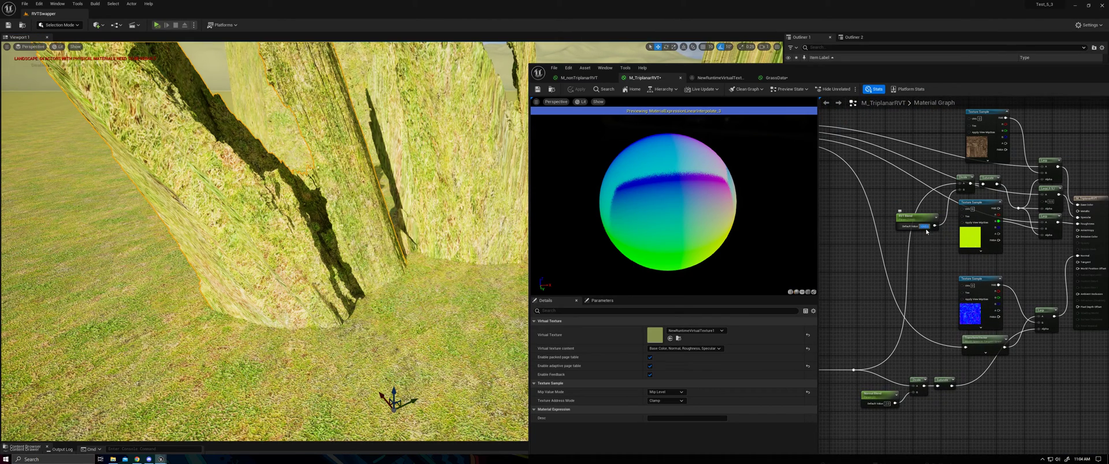
type("10")
left_click(926, 258)
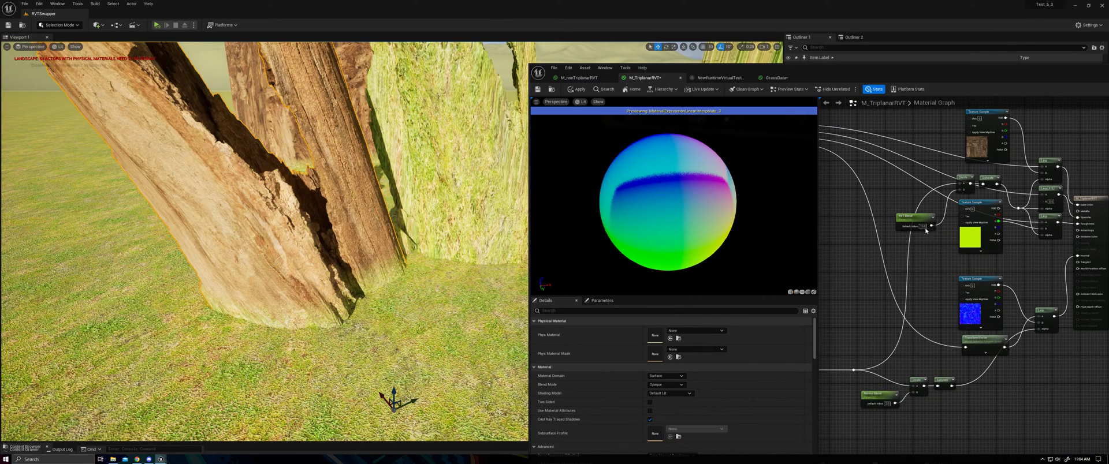
Inspect the tree trunk's blend into the grass landscape in Unlit view, and return the viewport to Lit.
right_click_drag(430, 258, 425, 231)
left_click(105, 26)
left_click(54, 47)
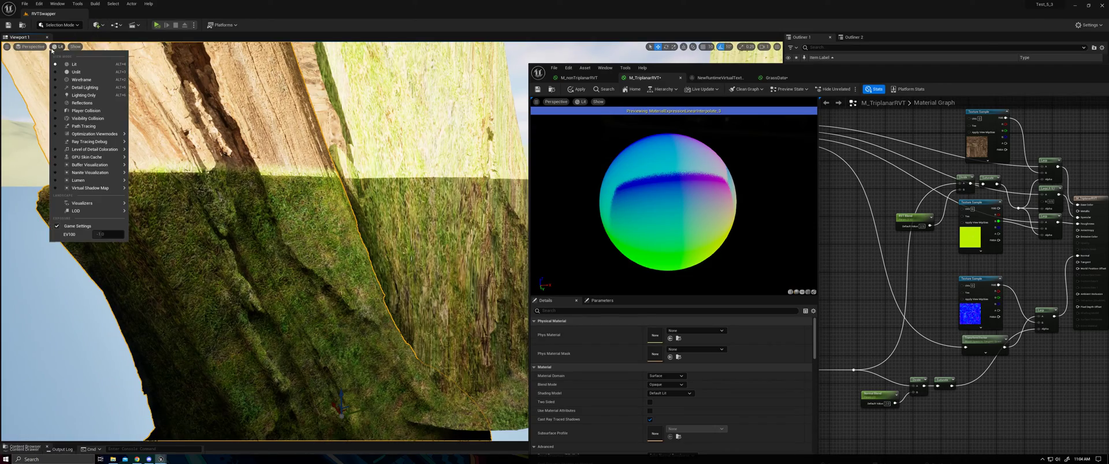
left_click(71, 73)
right_click_drag(242, 208, 254, 192)
right_click_drag(340, 199, 341, 214)
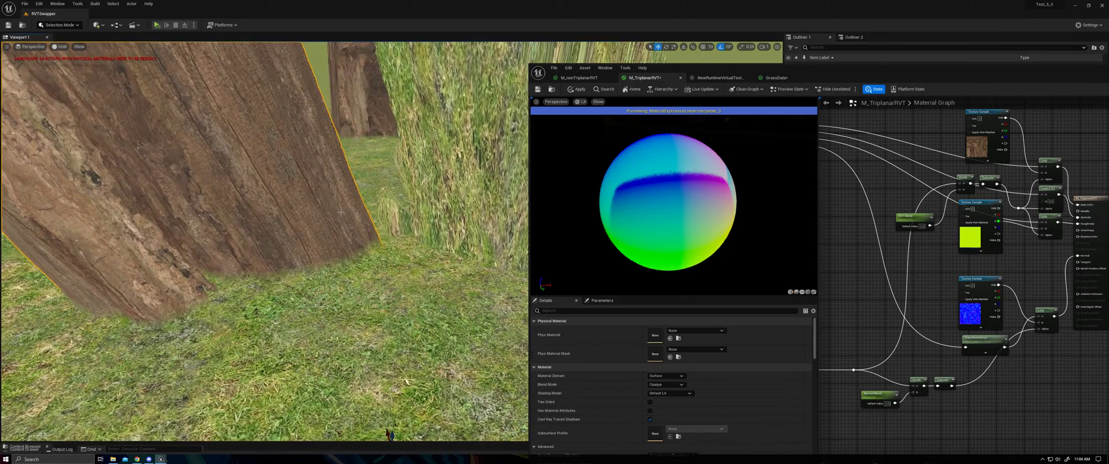
left_click(59, 48)
left_click(71, 66)
right_click_drag(243, 191, 251, 188)
Maximize the material editor and examine the node networks that build XCoord, YCoord and ZCoord.
left_click_drag(878, 73, 618, 66)
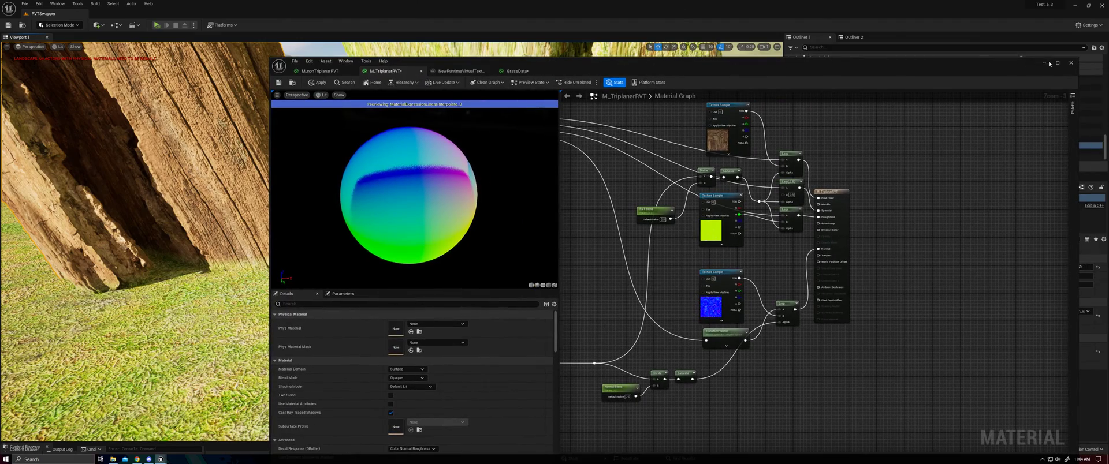
left_click(1057, 63)
right_click_drag(527, 240, 727, 247)
scroll(644, 230, "down", 1)
right_click_drag(643, 230, 794, 258)
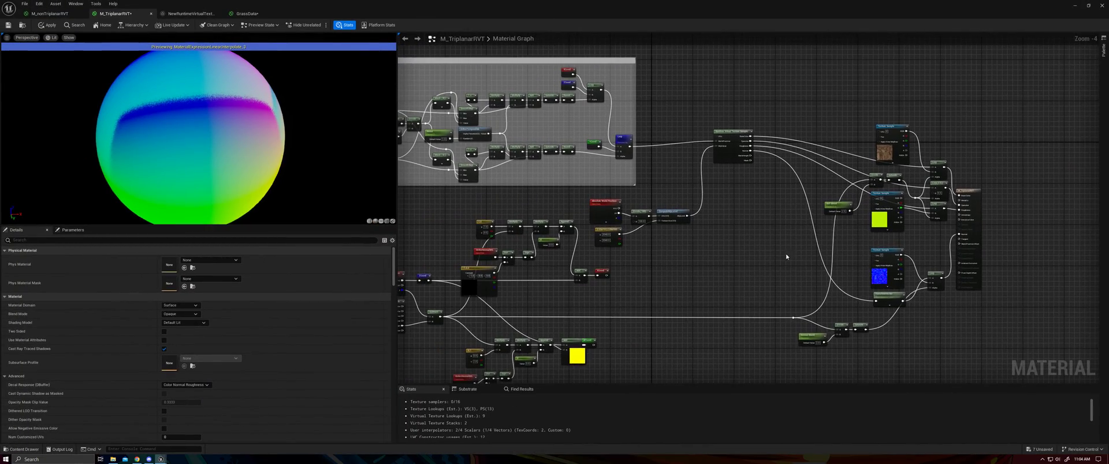
right_click_drag(646, 264, 816, 211)
scroll(829, 187, "up", 1)
right_click_drag(790, 239, 861, 170)
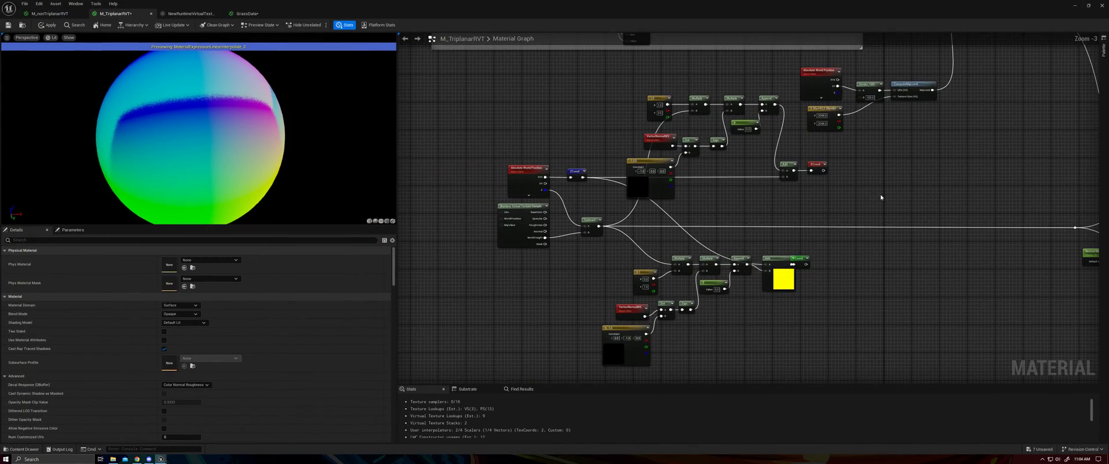
right_click_drag(880, 197, 861, 184)
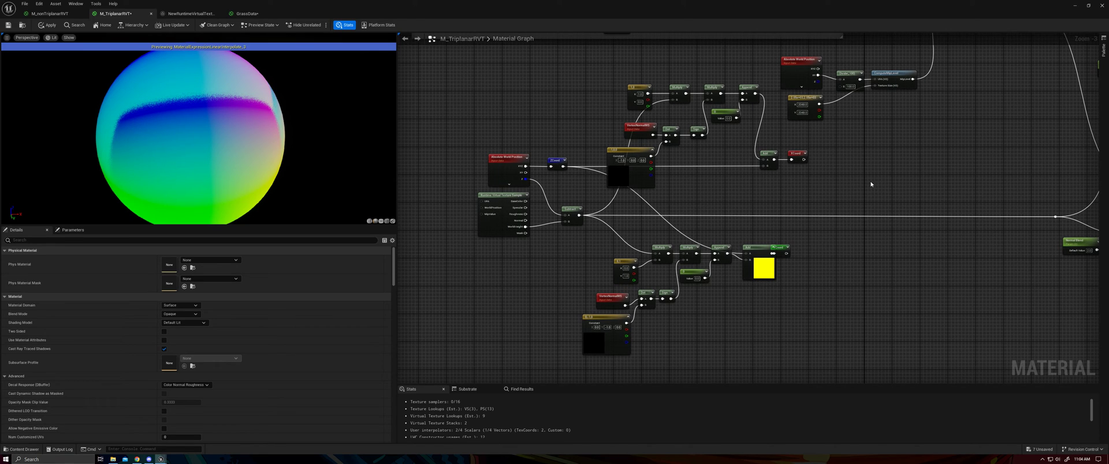
Examine the output blending nodes and the triplanar mask group, and orbit the preview sphere to show all projection directions.
right_click_drag(899, 182, 551, 287)
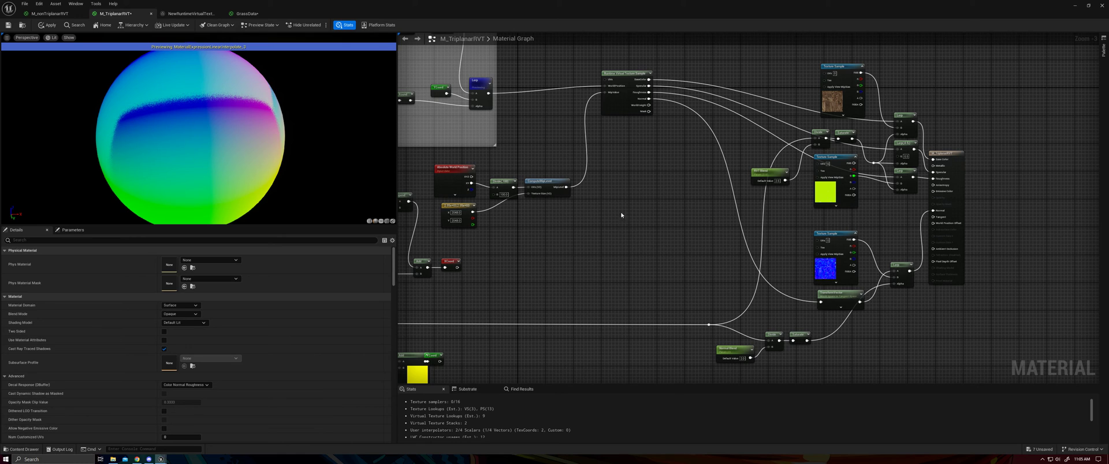
right_click_drag(553, 141, 942, 287)
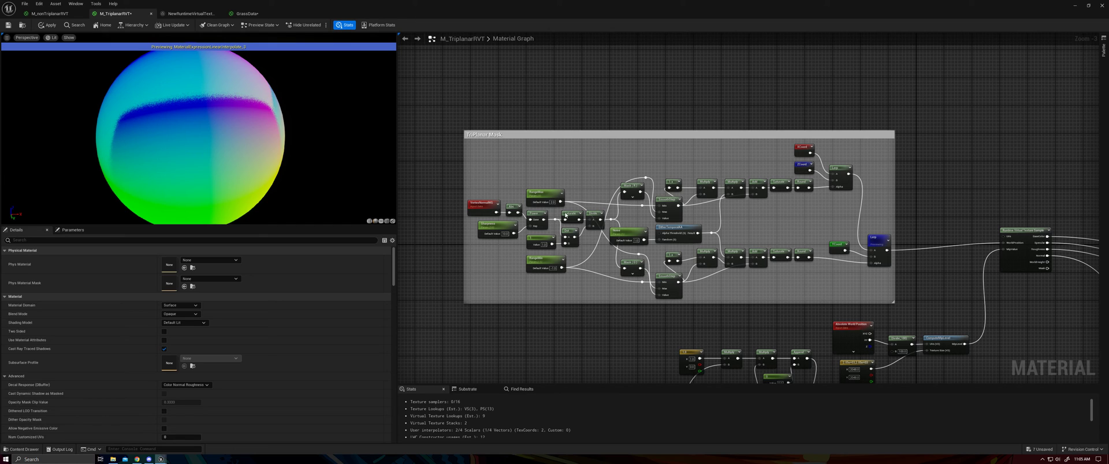
scroll(231, 144, "down", 3)
left_click_drag(231, 145, 345, 161)
right_click_drag(919, 294, 808, 85)
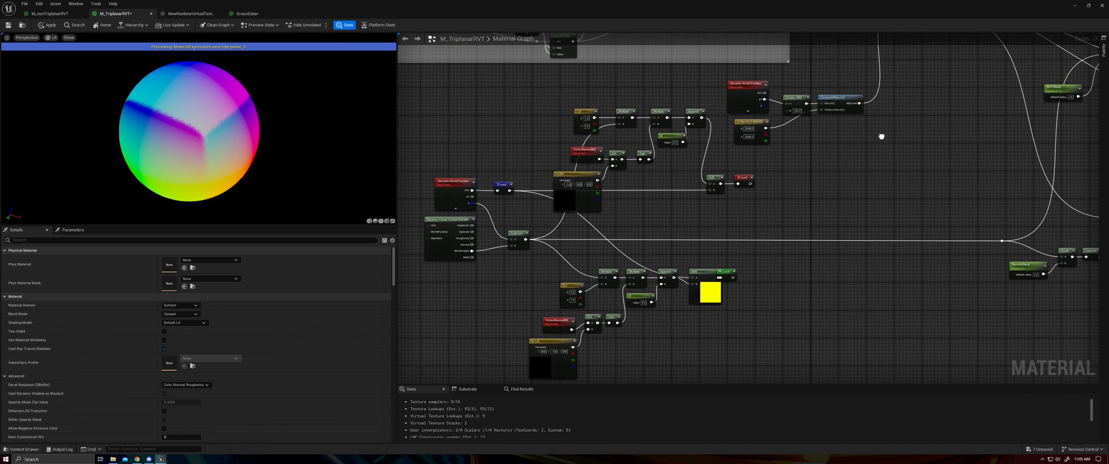